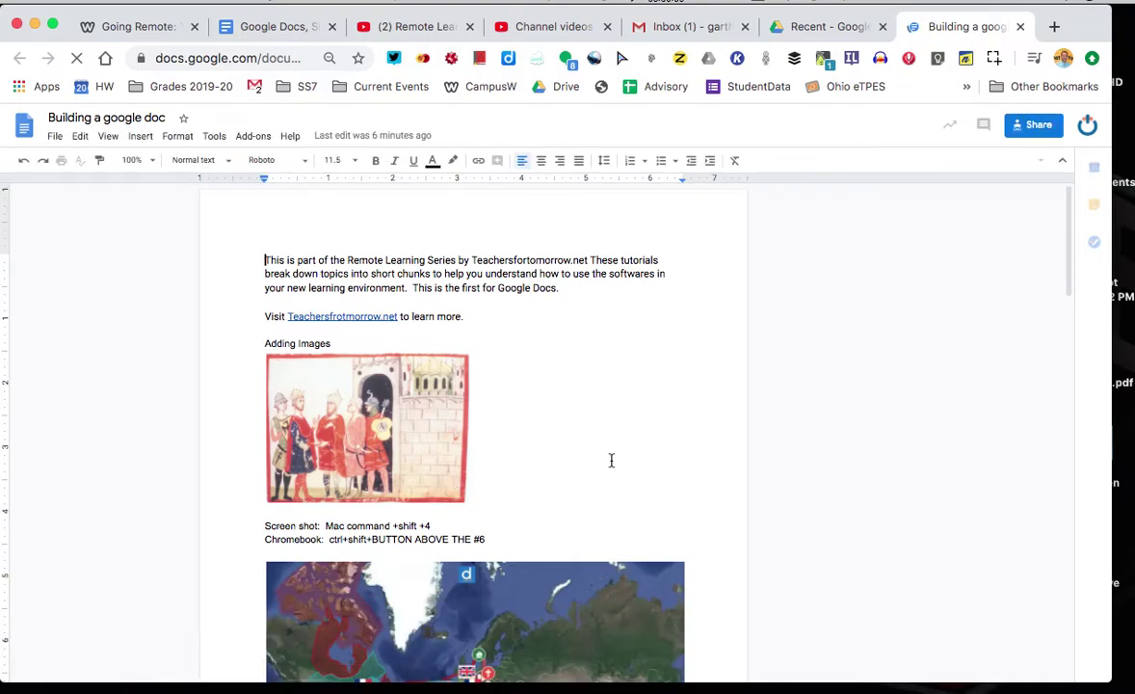
Once the tutorial document has loaded, open the Insert menu.
click(140, 137)
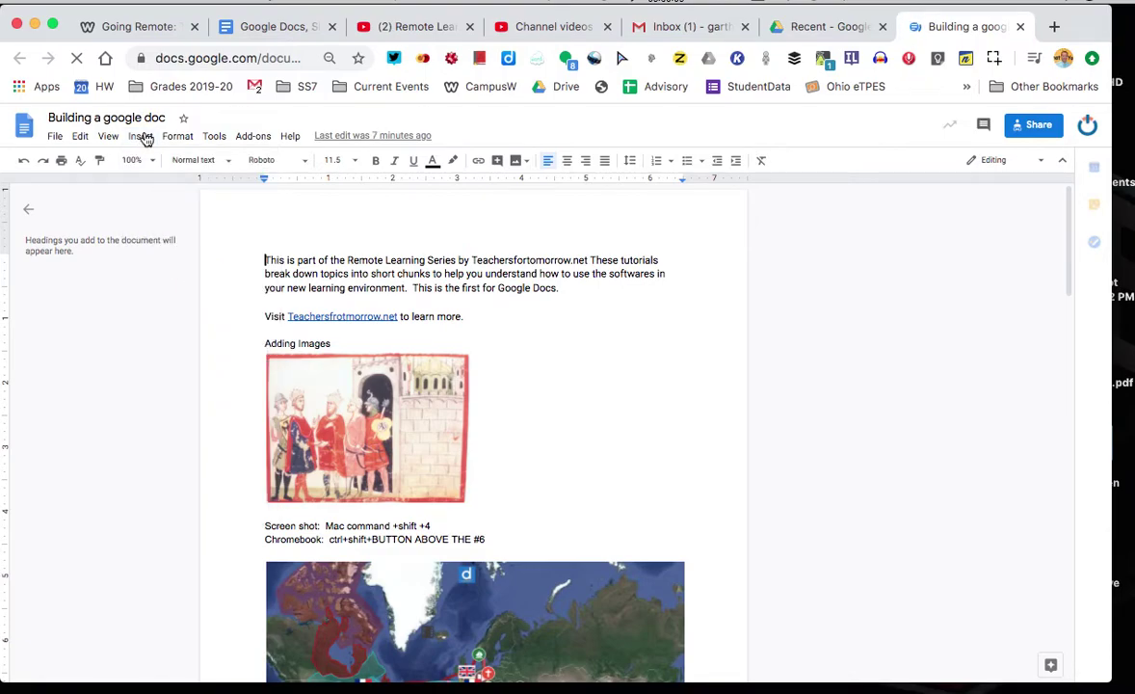
Look over the Insert > Image options, then dismiss them.
click(143, 138)
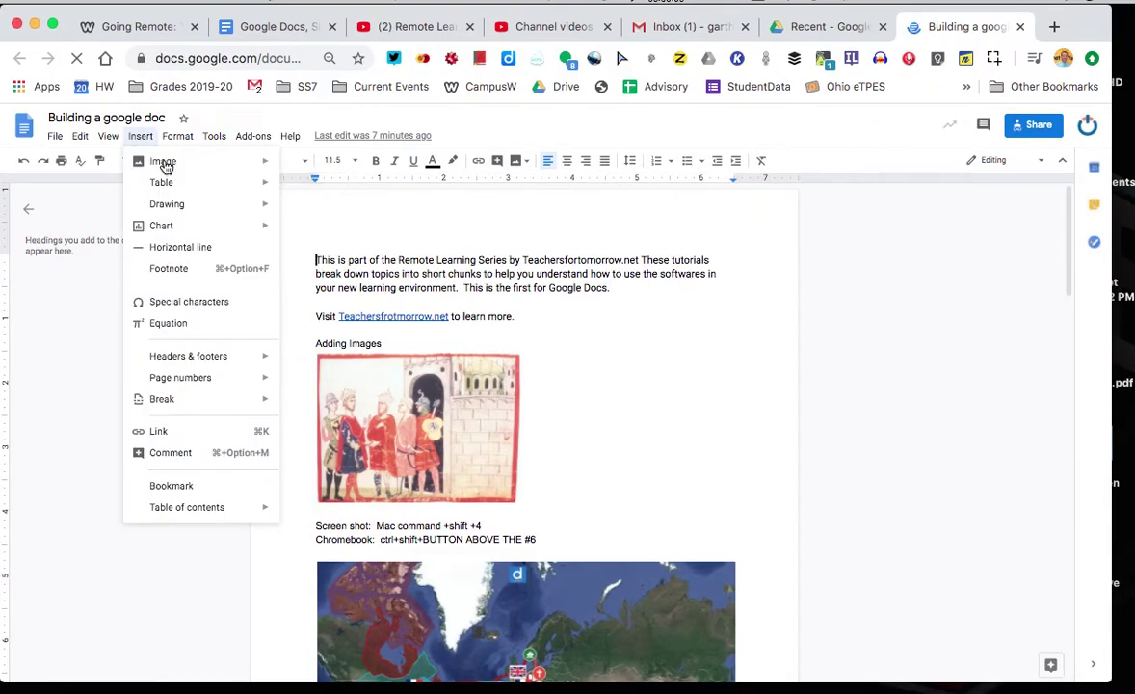
mouse_move(164, 165)
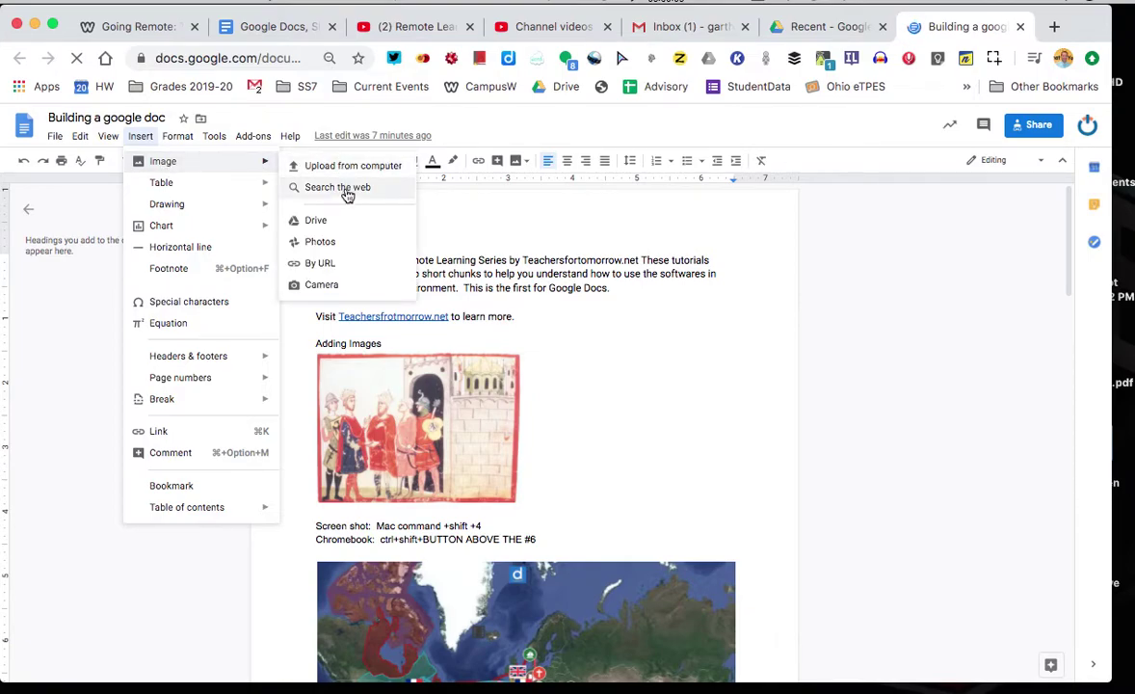
click(664, 400)
Scroll to Adding links and show the link preview for the linked word 'word'.
scroll(664, 403, down, 1)
scroll(664, 403, down, 4)
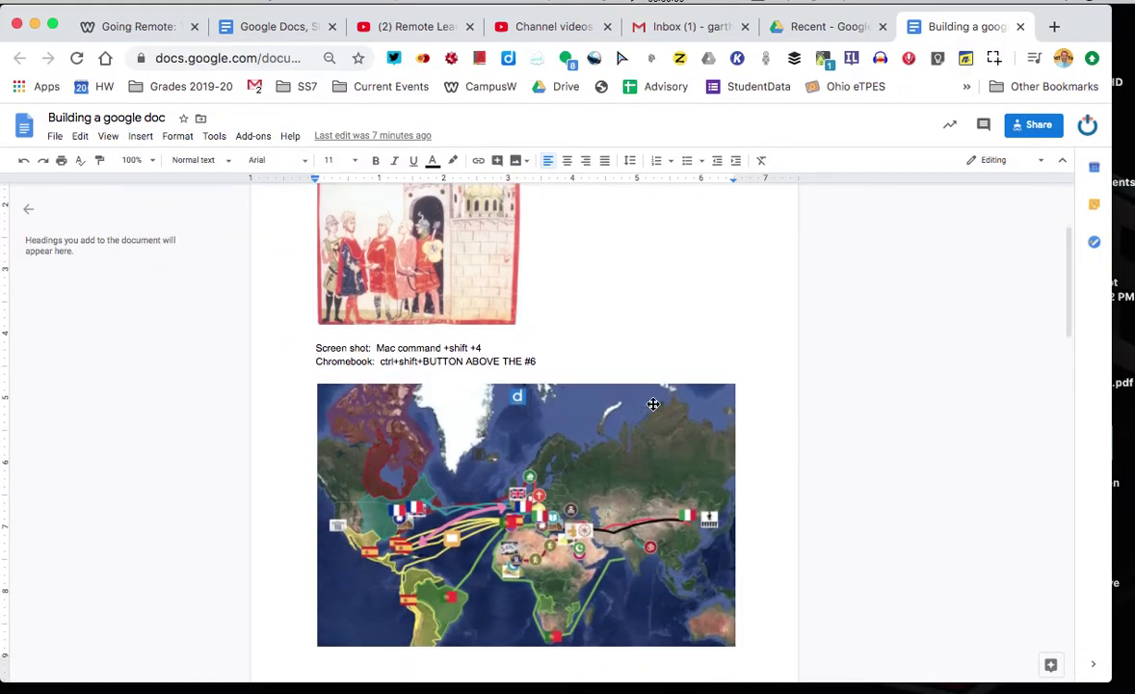
scroll(511, 496, down, 12)
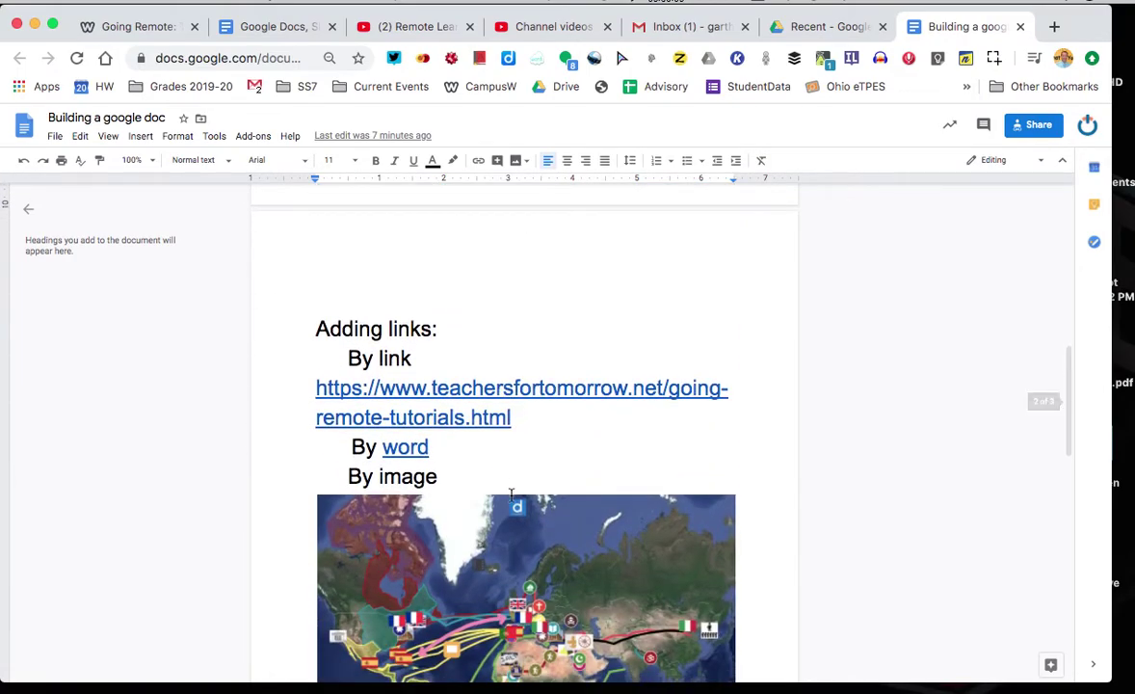
scroll(547, 358, down, 2)
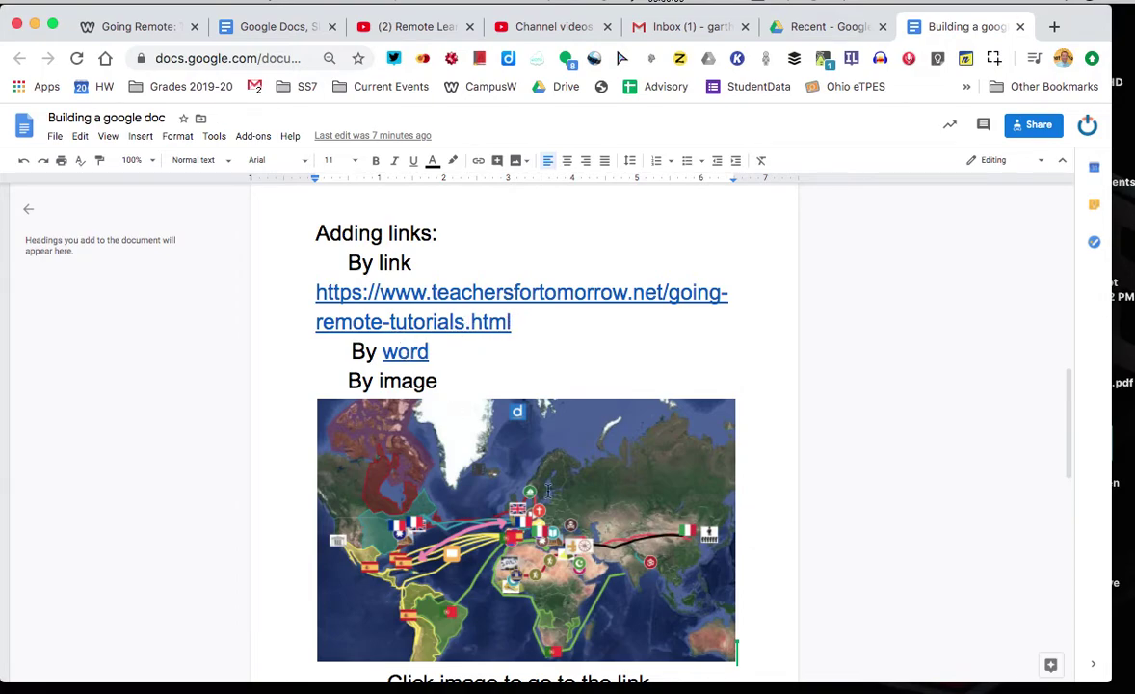
click(404, 351)
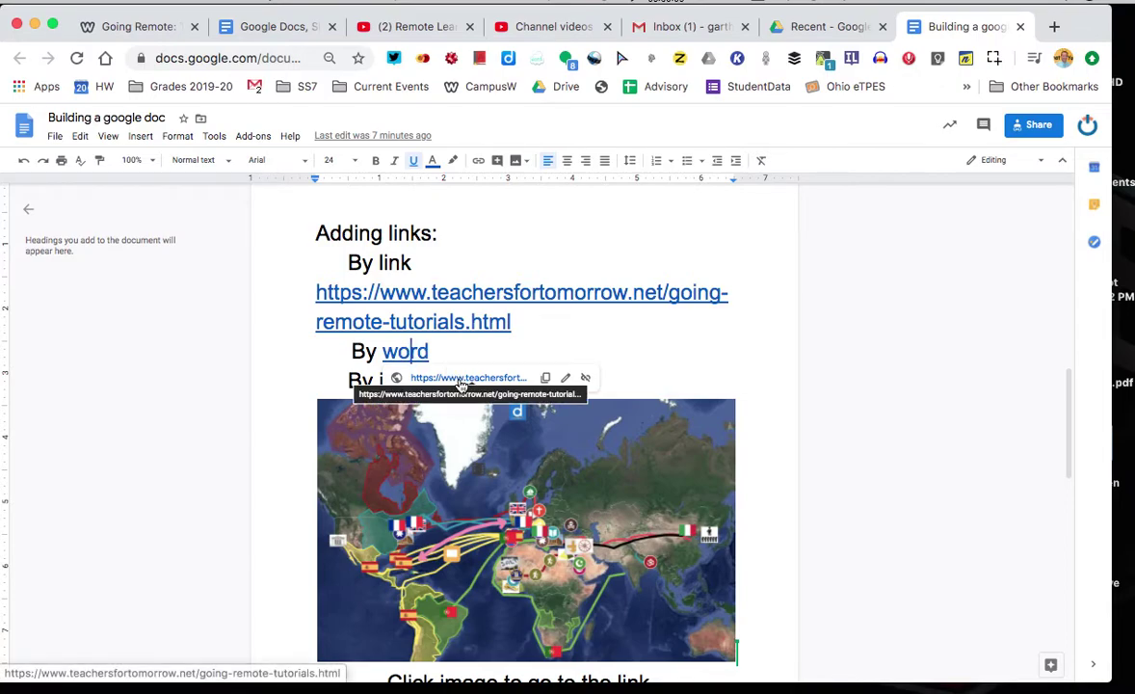
Open the linked Going Remote tutorials page in a new tab, then return to the doc's Adding tables section.
click(460, 378)
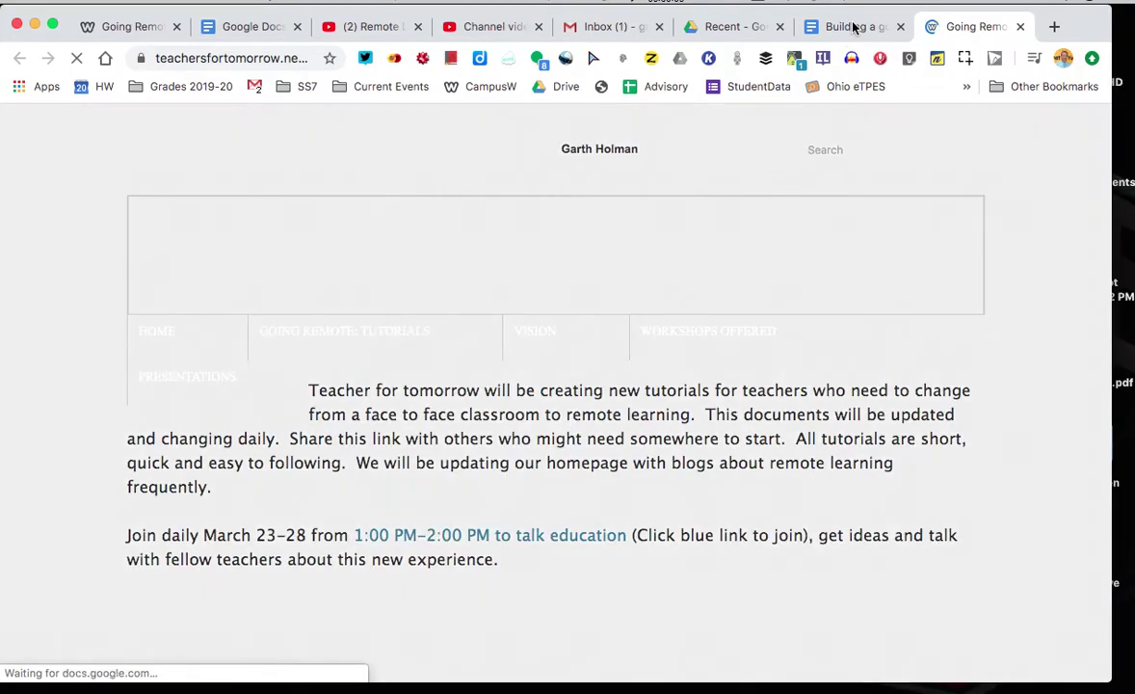
click(854, 28)
scroll(546, 443, down, 10)
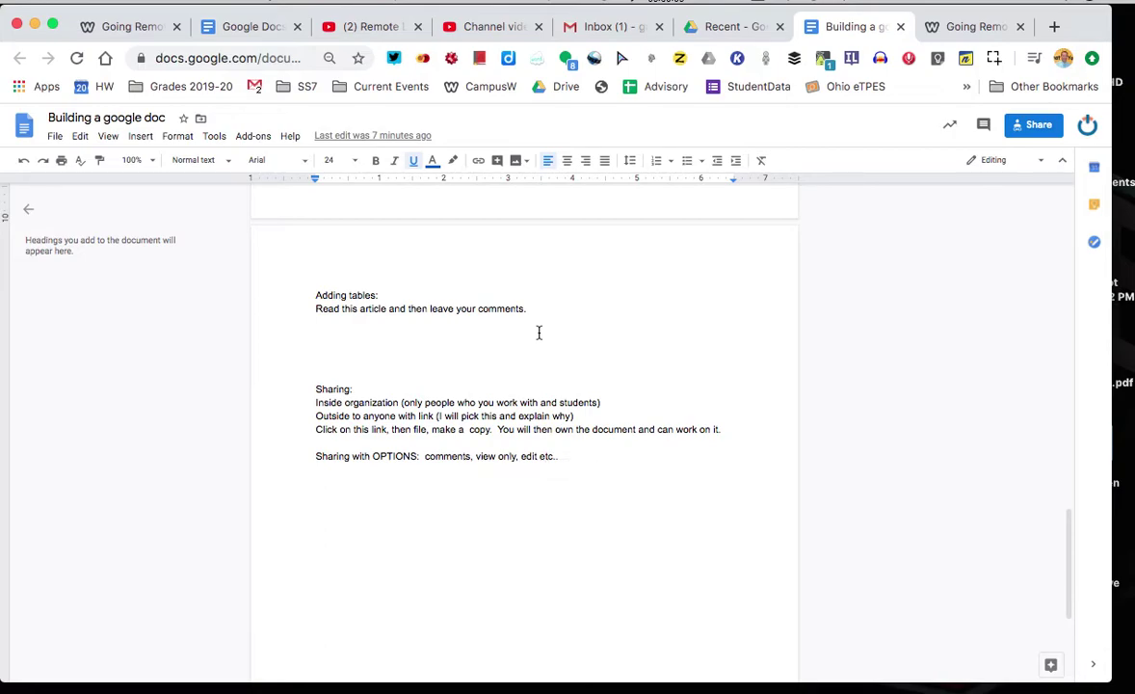
Insert an empty 2 x 5 table on a new line below 'Read this article and then leave your comments.'.
click(550, 317)
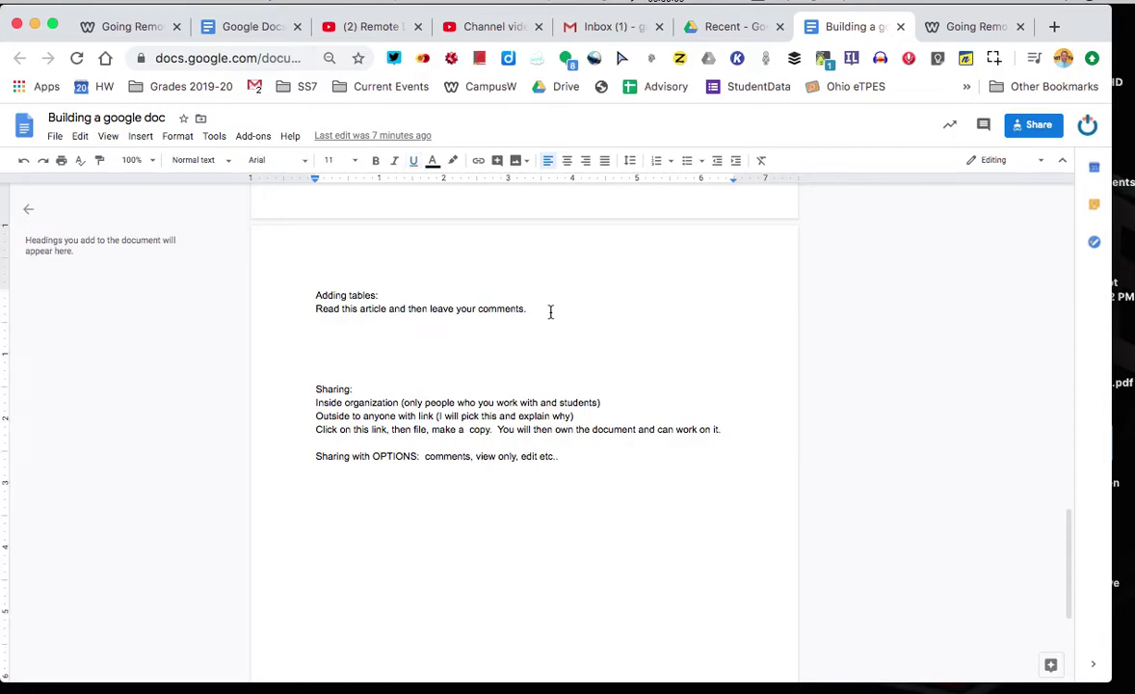
key(Return)
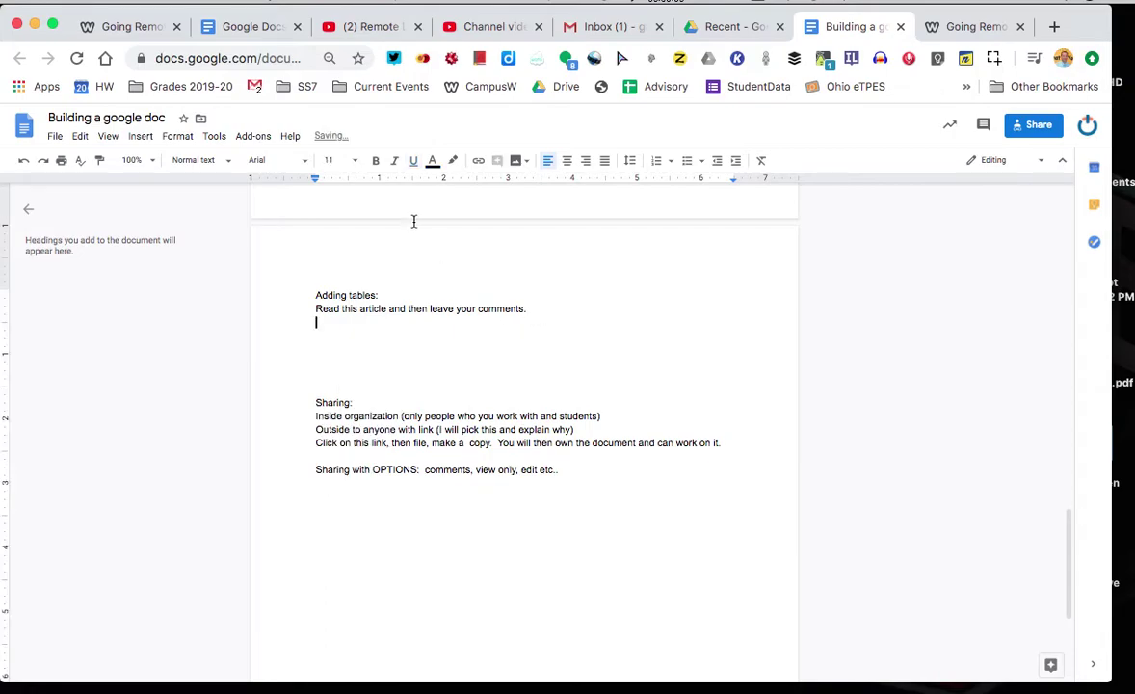
click(142, 137)
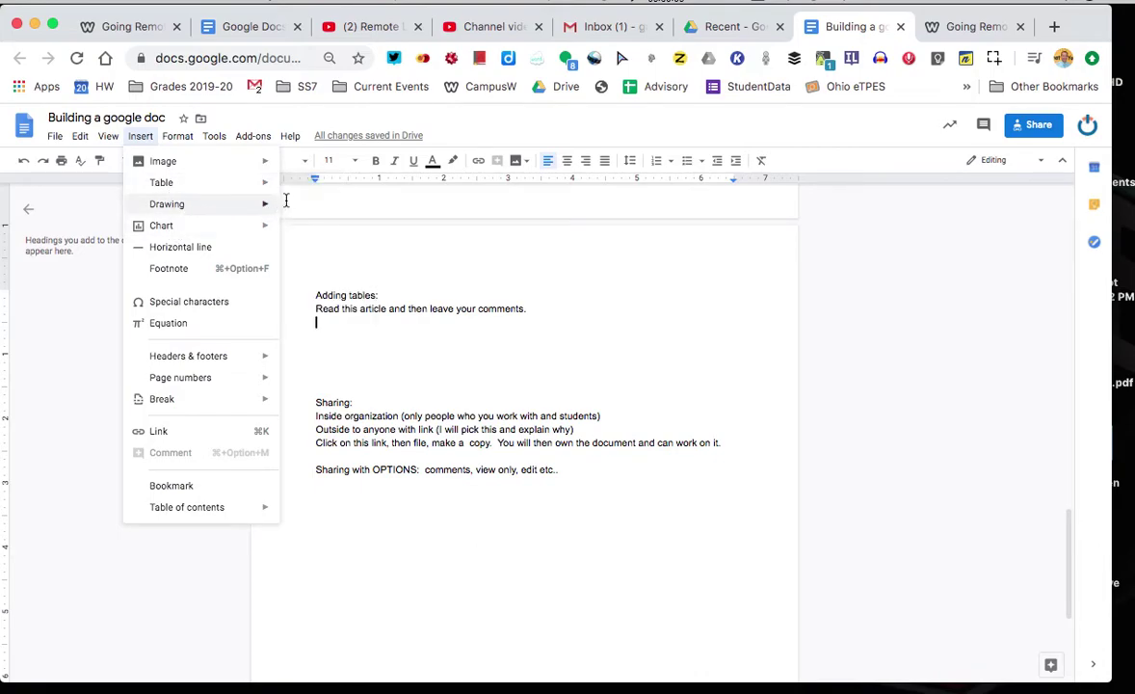
mouse_move(269, 186)
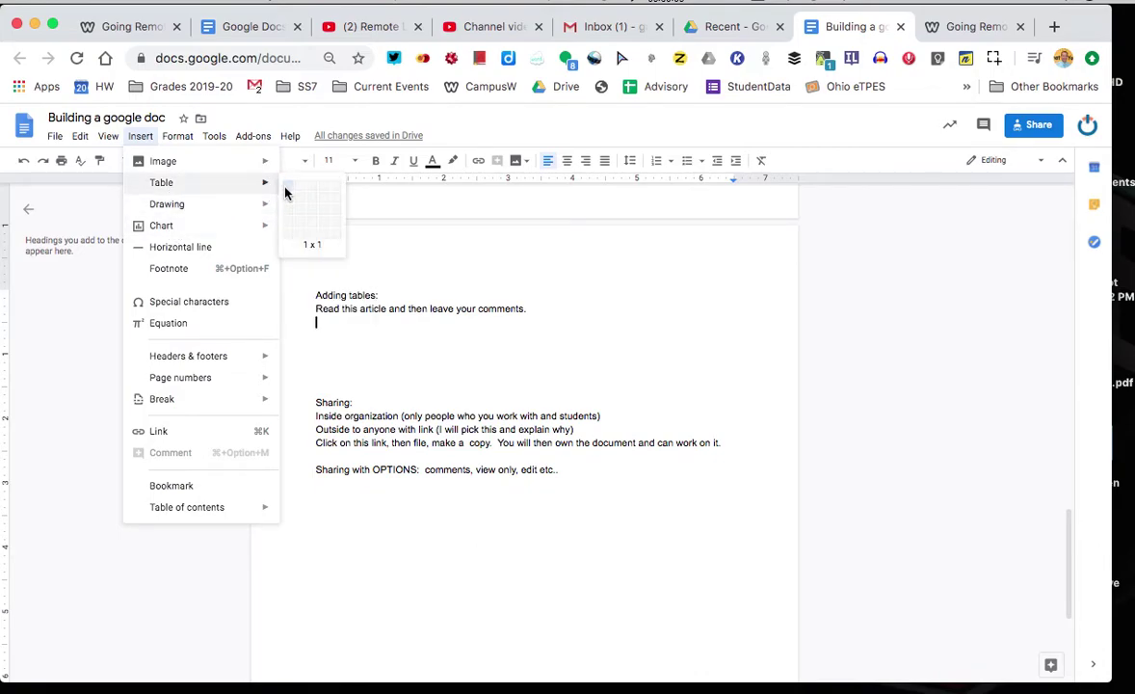
click(298, 236)
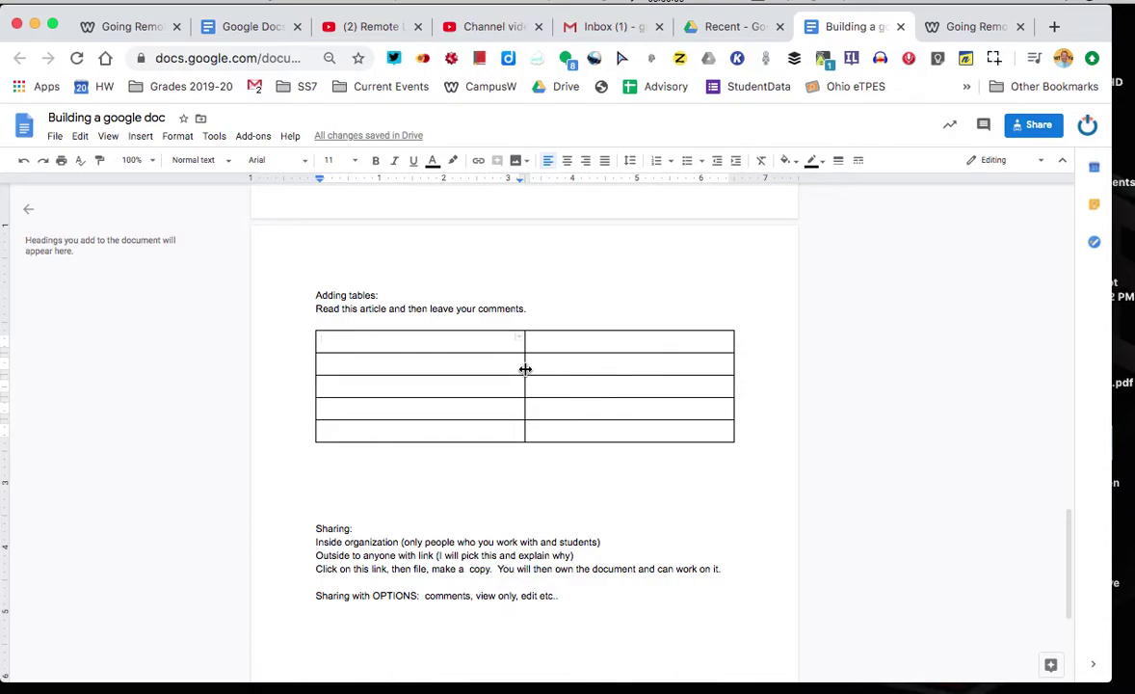
Narrow the table's first column and enter a student name in each of its top four cells.
drag(525, 369, 405, 379)
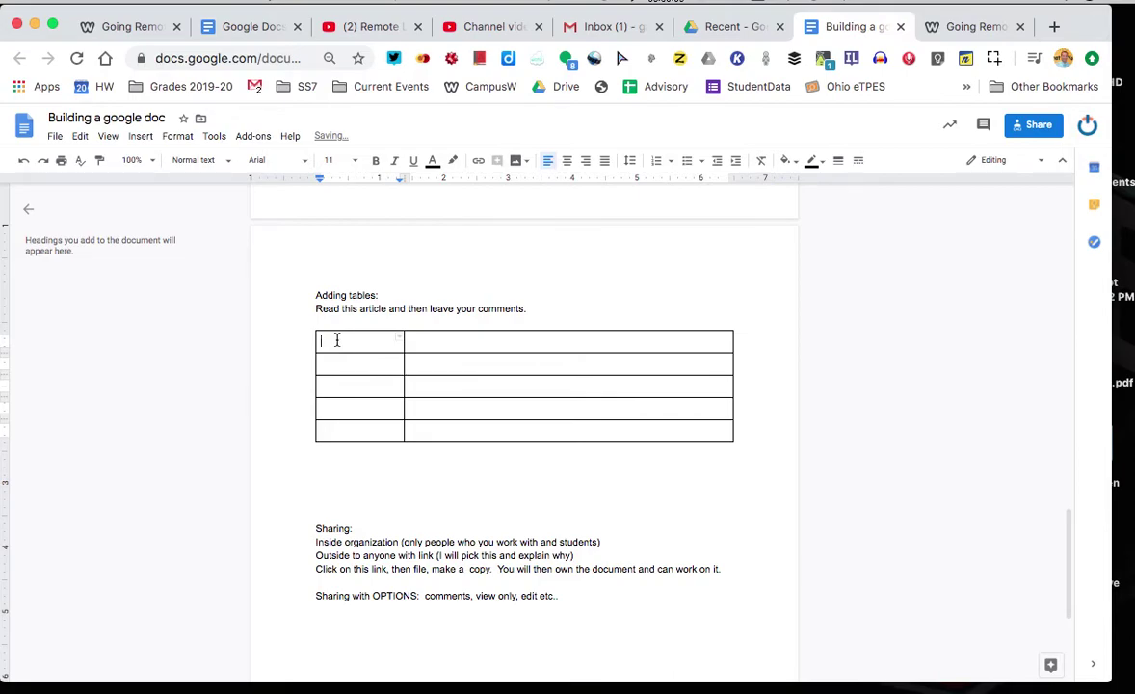
text(Garth)
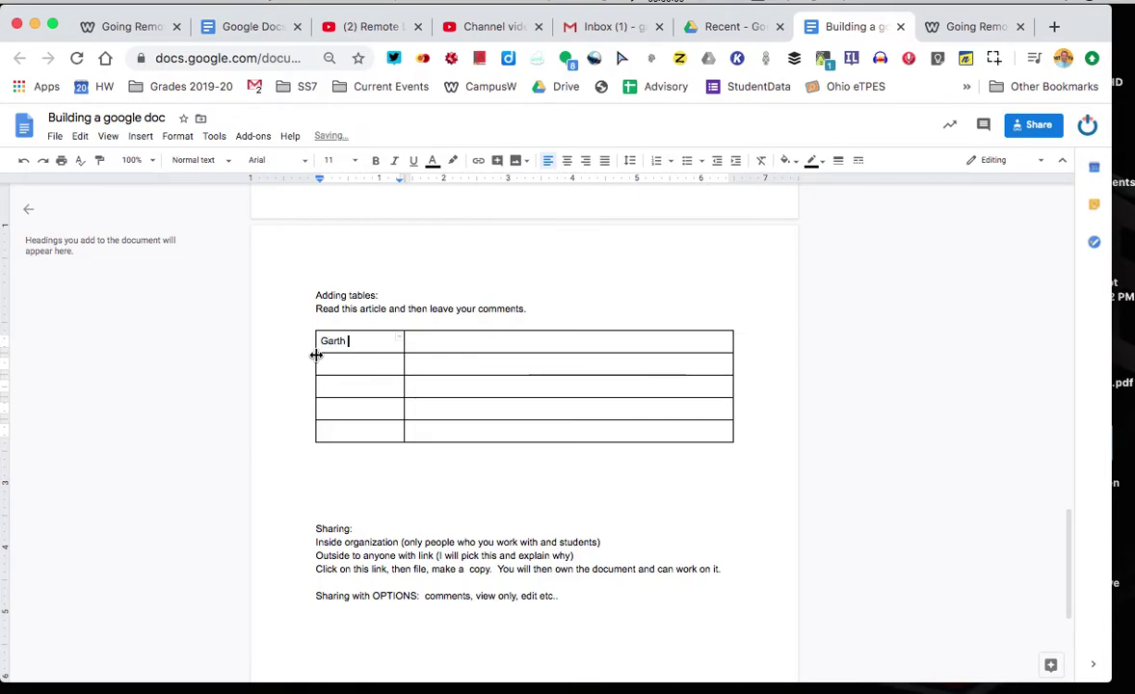
click(337, 368)
text(JC)
click(339, 387)
text(Travis)
click(336, 408)
text(Anna)
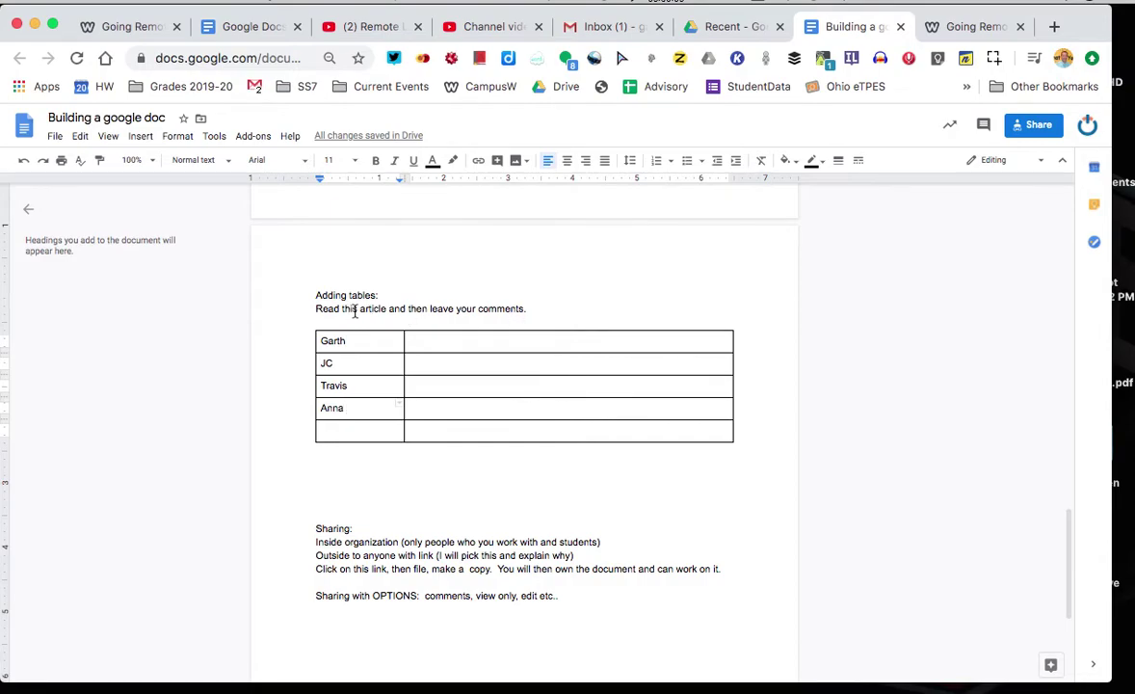
In the browser tab, run a web search for 'curades' from the address bar.
click(968, 23)
click(269, 60)
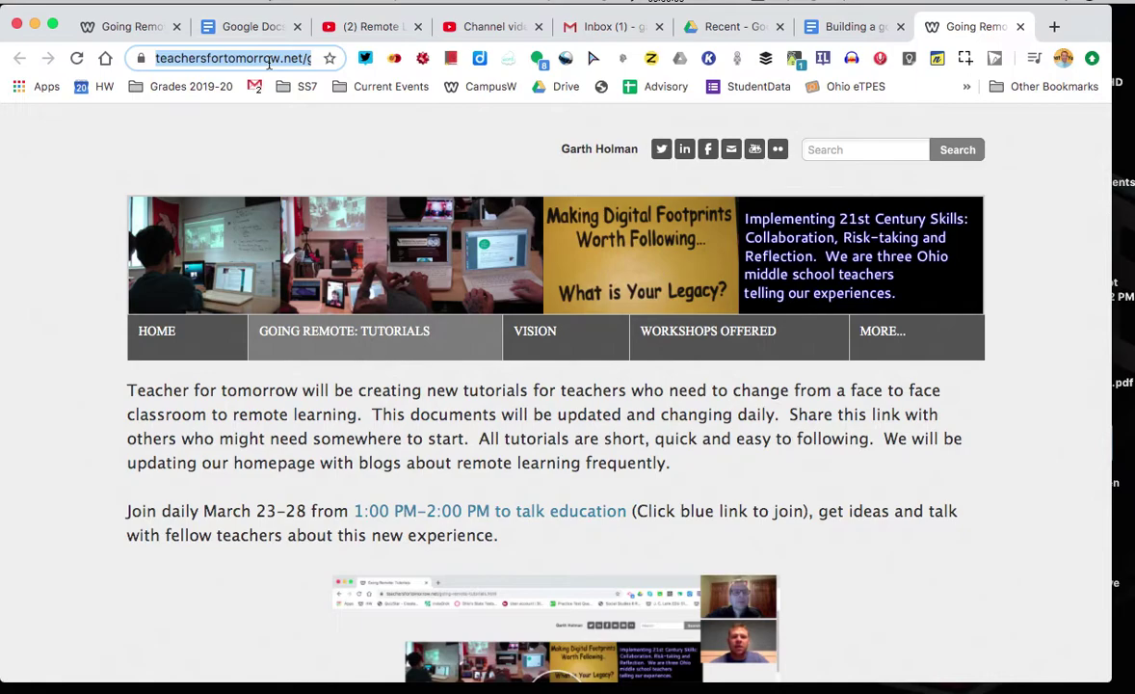
text(curades)
key(Return)
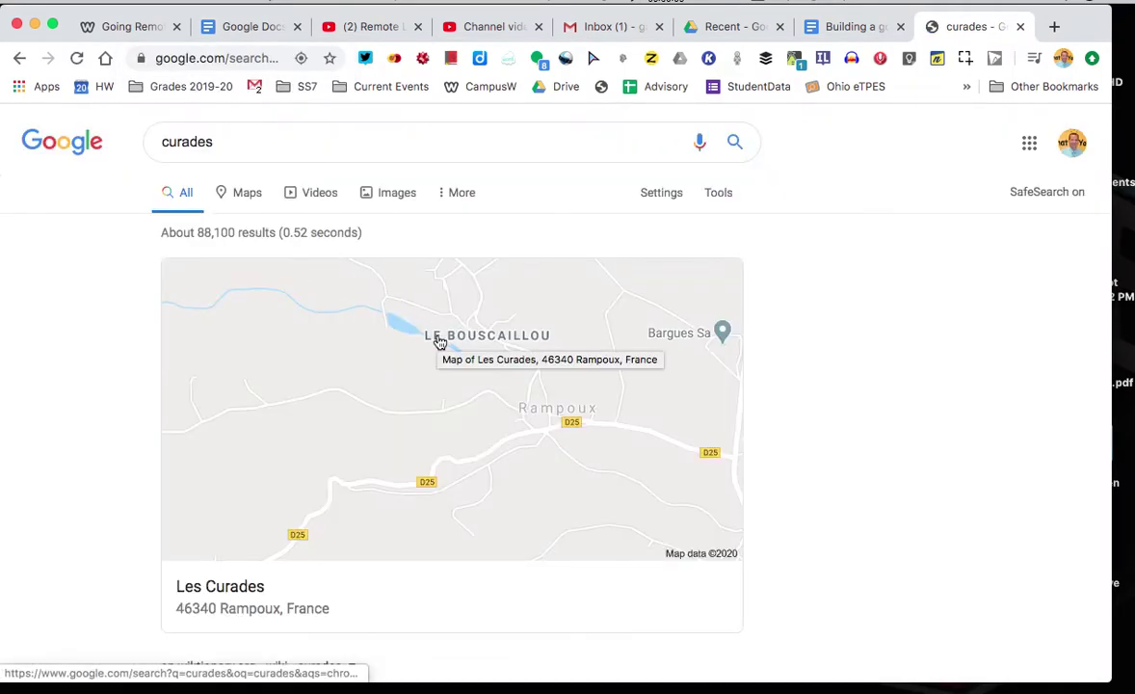
scroll(439, 339, down, 10)
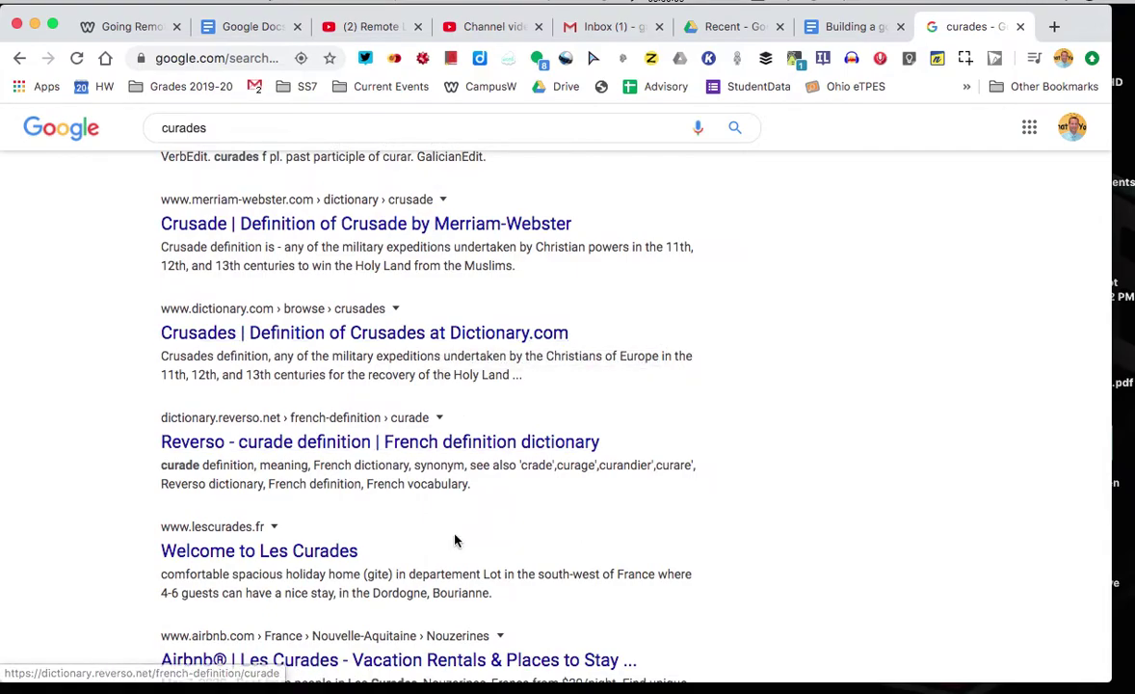
scroll(456, 540, down, 8)
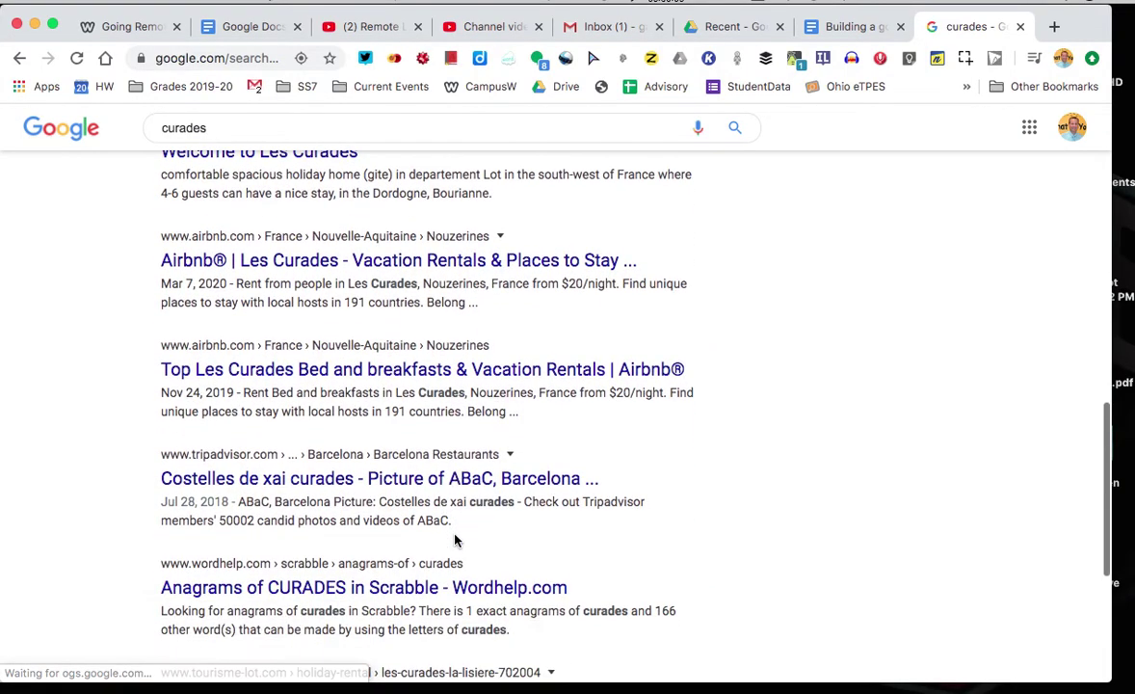
scroll(456, 540, up, 15)
Correct the search query to 'crusades' and search again.
click(237, 141)
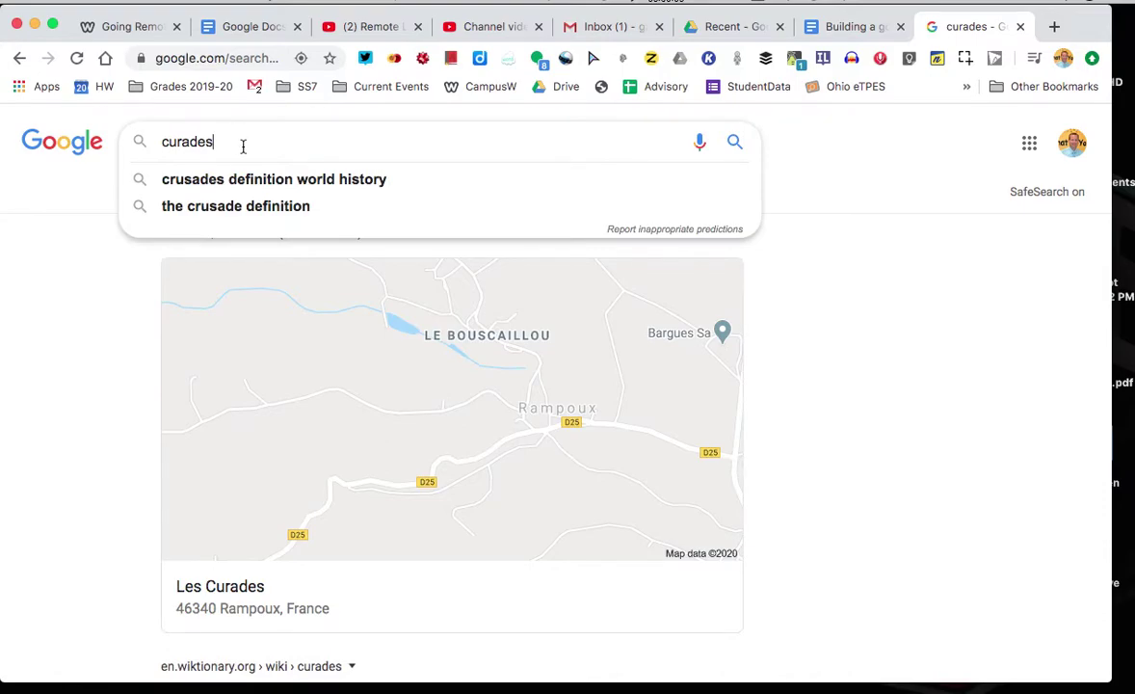
text(his)
key(BackSpace)
key(BackSpace)
key(BackSpace)
key(BackSpace)
key(BackSpace)
key(BackSpace)
key(BackSpace)
key(BackSpace)
key(BackSpace)
key(BackSpace)
text(rusa)
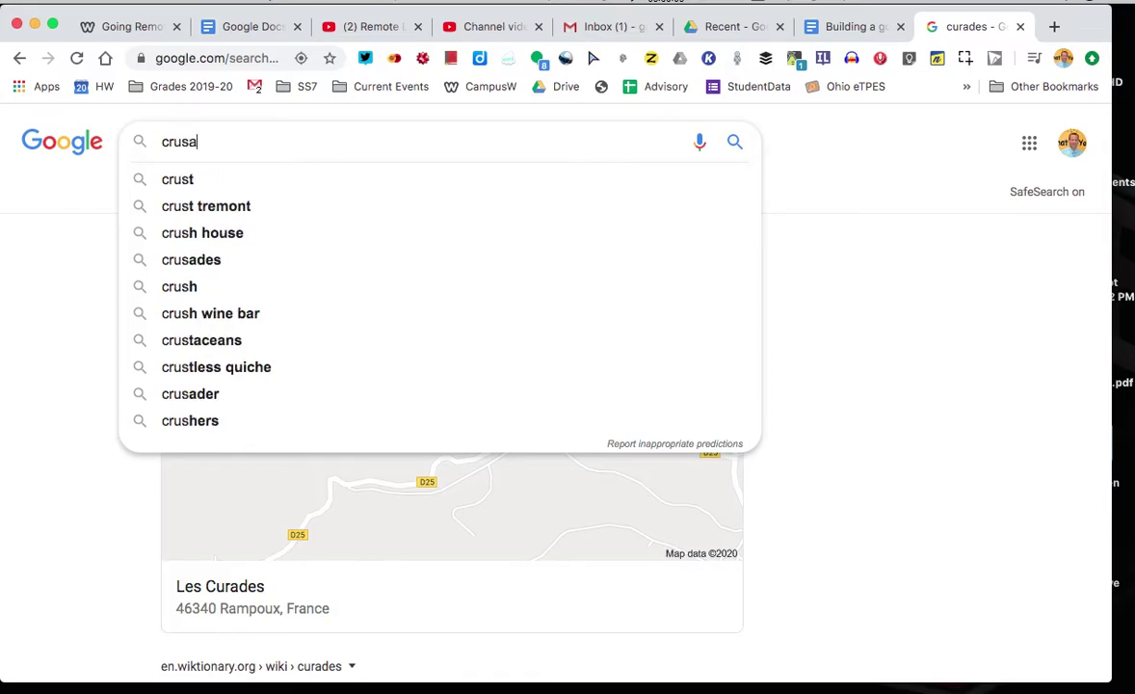
text(des)
key(Return)
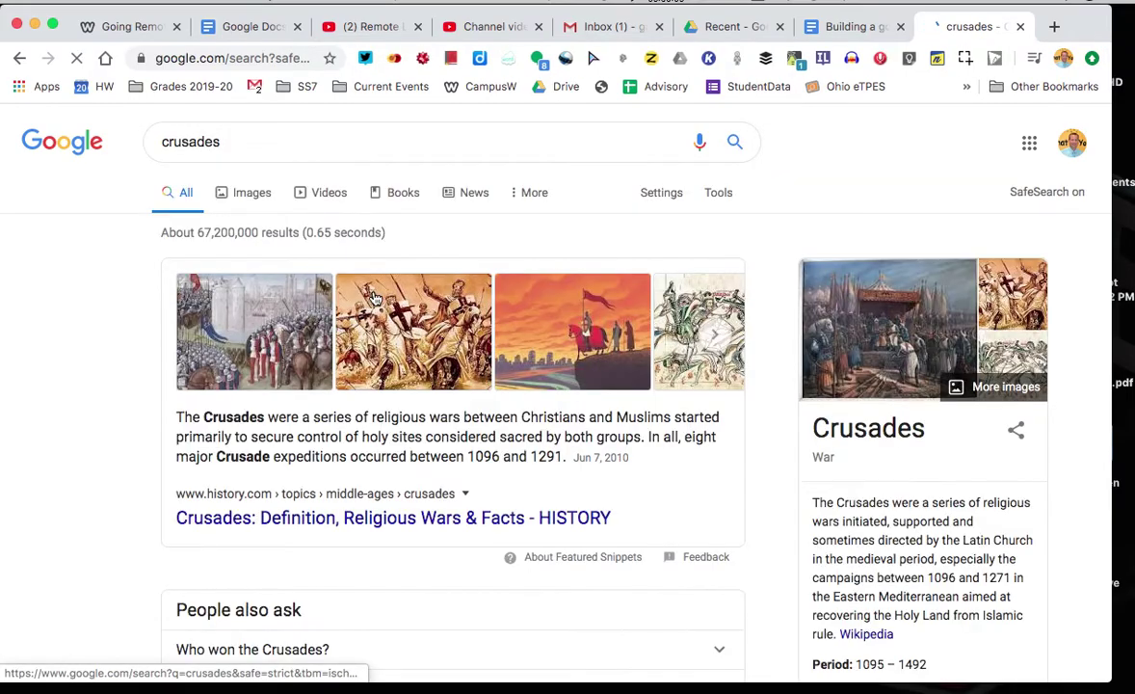
Open the Britannica Crusades article, select its URL, and go back to the doc tab.
scroll(380, 299, down, 5)
scroll(423, 446, down, 2)
scroll(423, 447, down, 3)
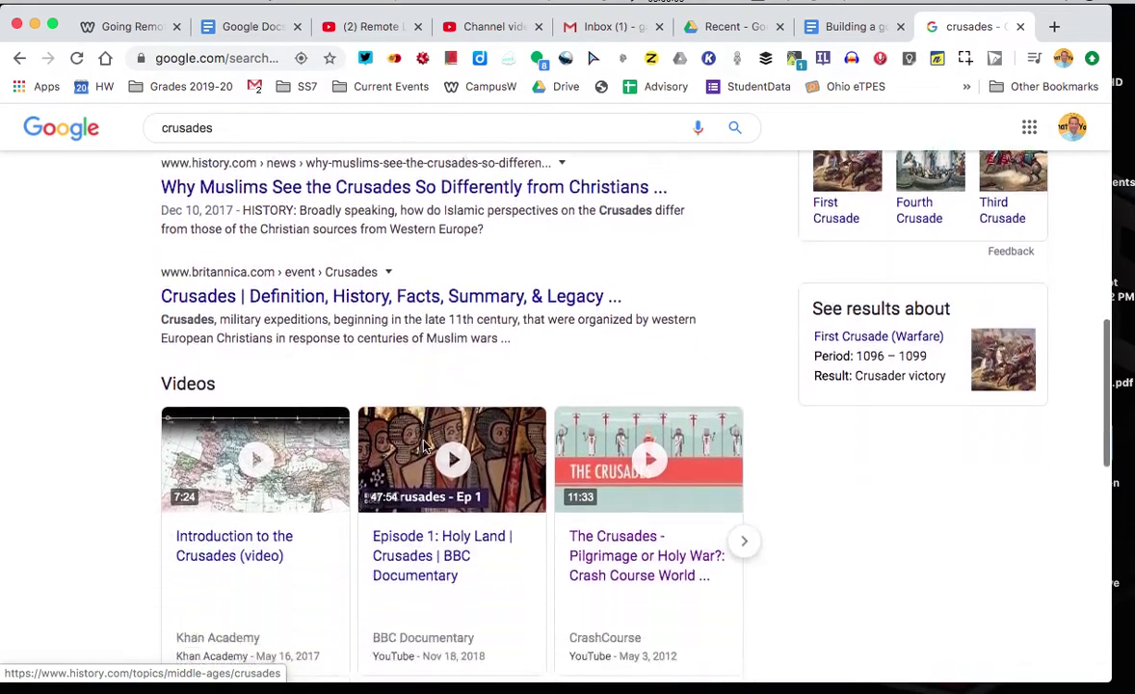
scroll(425, 446, down, 2)
scroll(426, 446, up, 3)
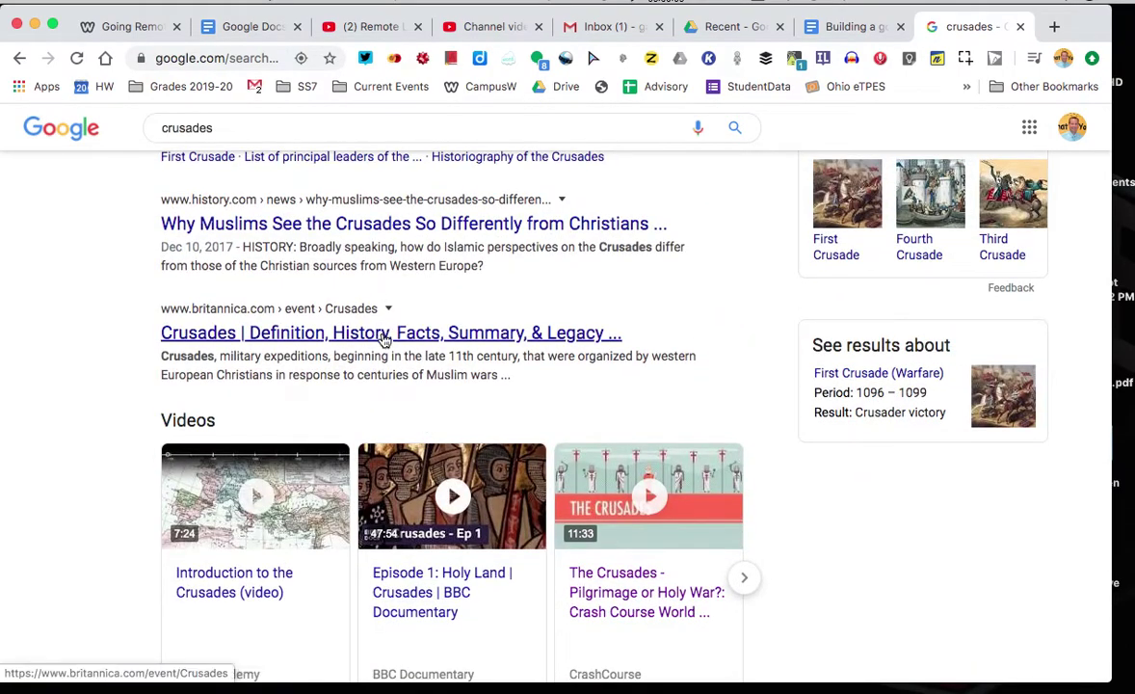
click(383, 333)
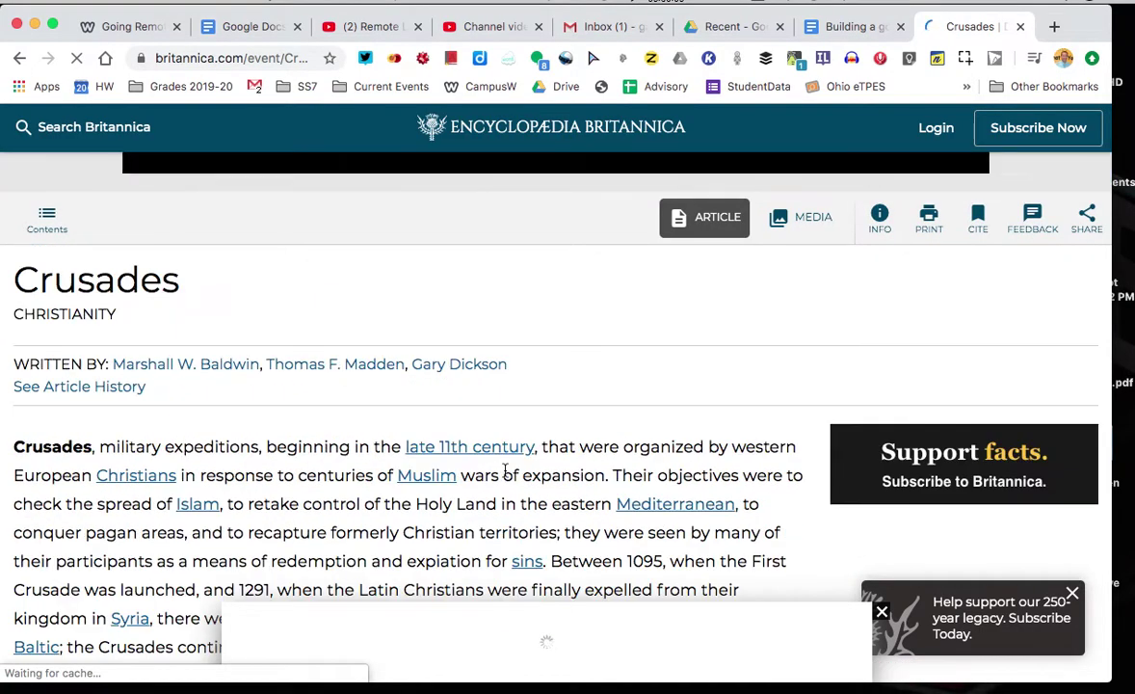
click(260, 60)
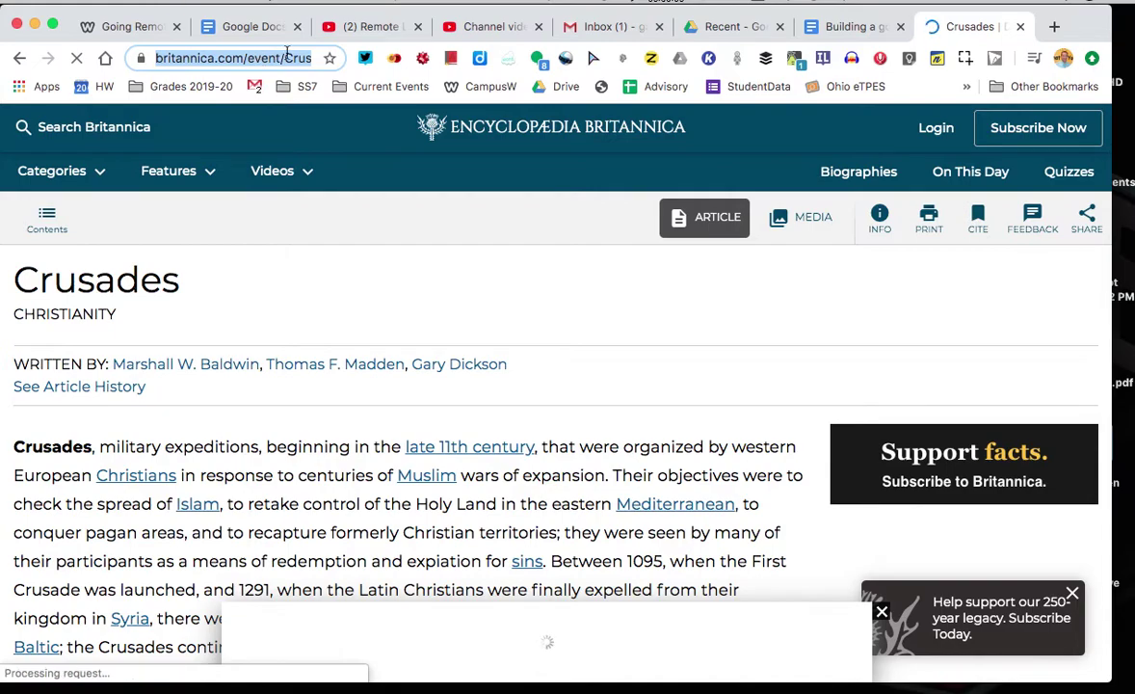
click(845, 27)
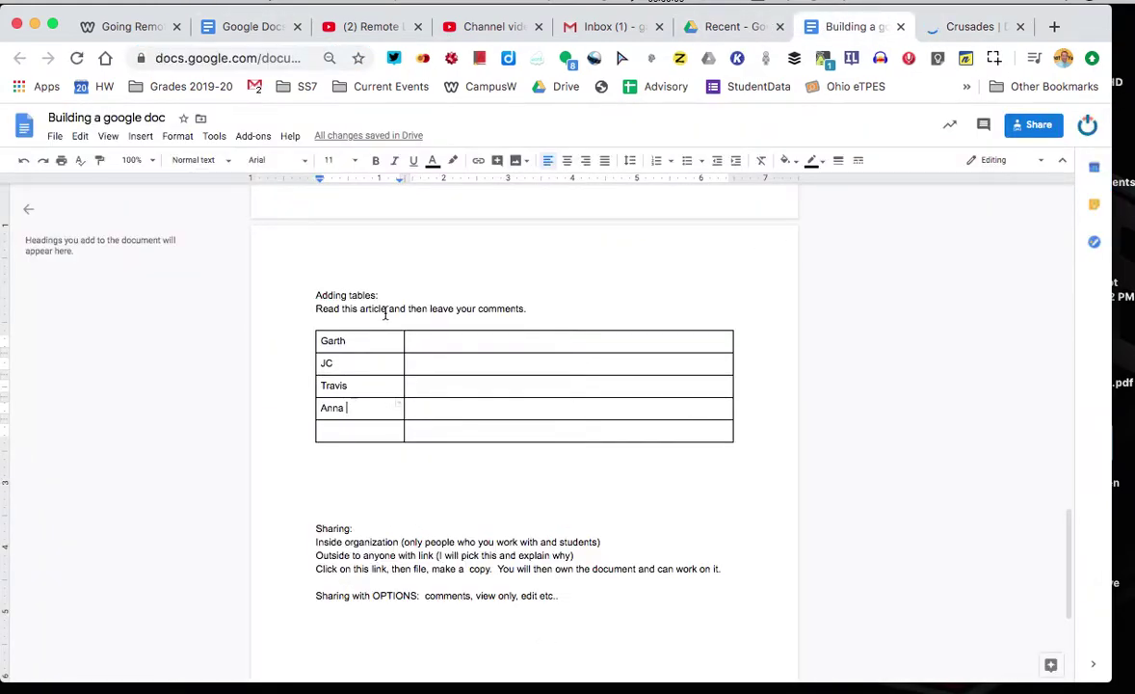
Link 'Read this article' to the pasted Britannica Crusades URL and test that it opens.
drag(385, 310, 318, 308)
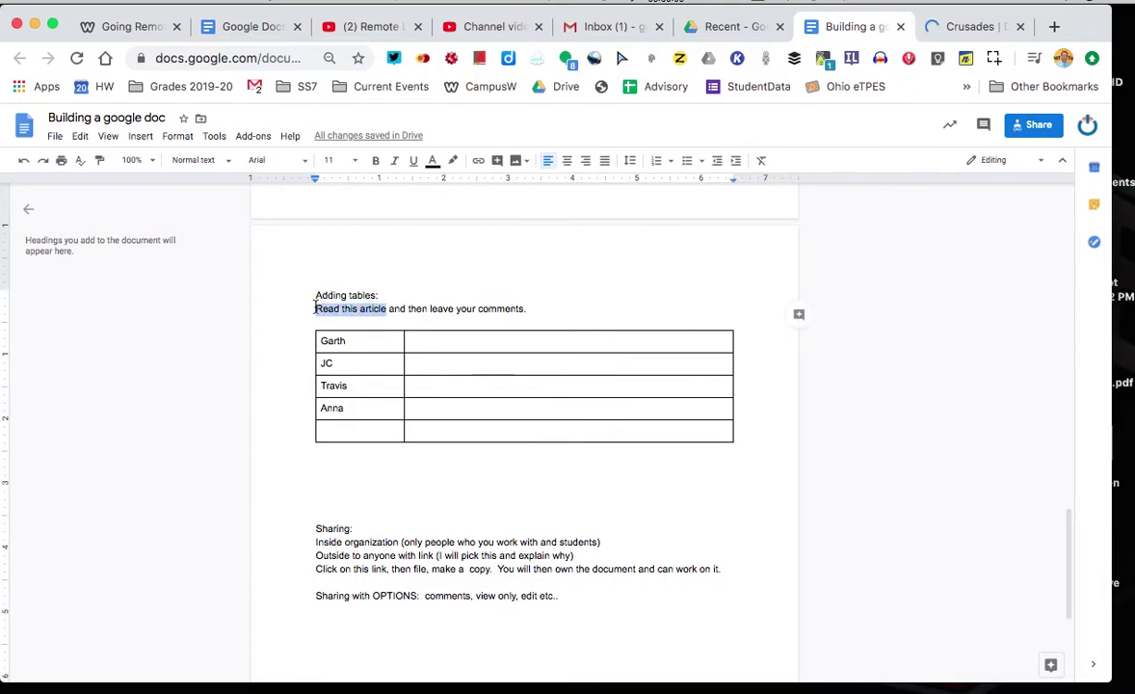
click(479, 161)
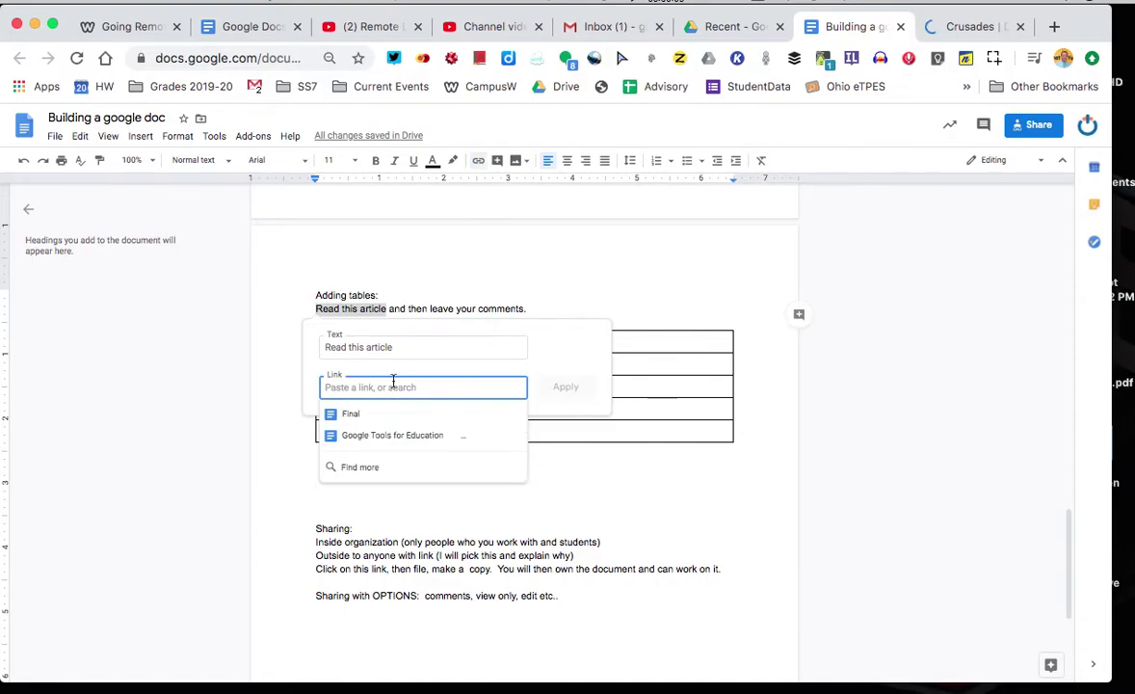
text(https://www.britannica.com/event/Crusades)
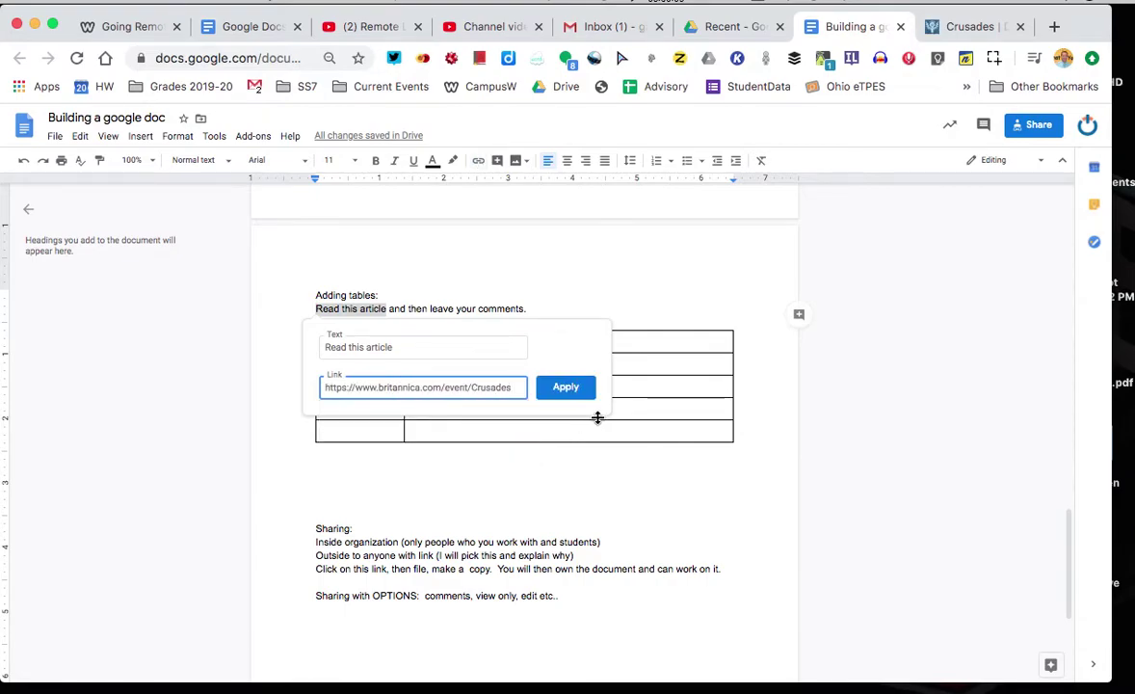
click(566, 388)
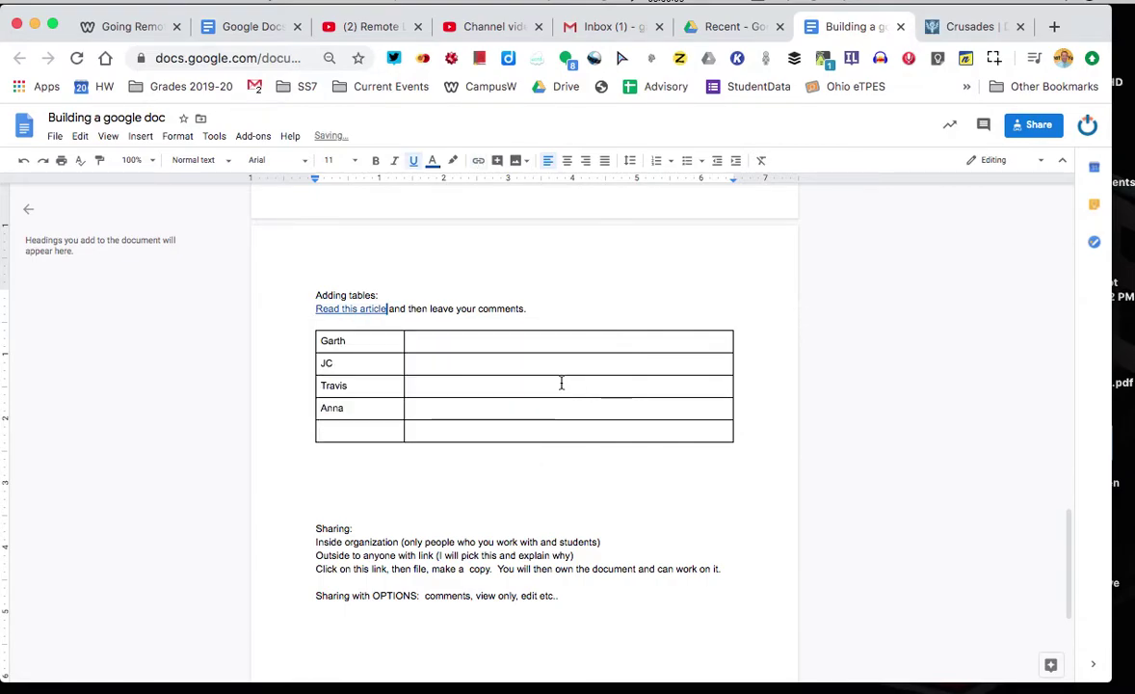
click(355, 308)
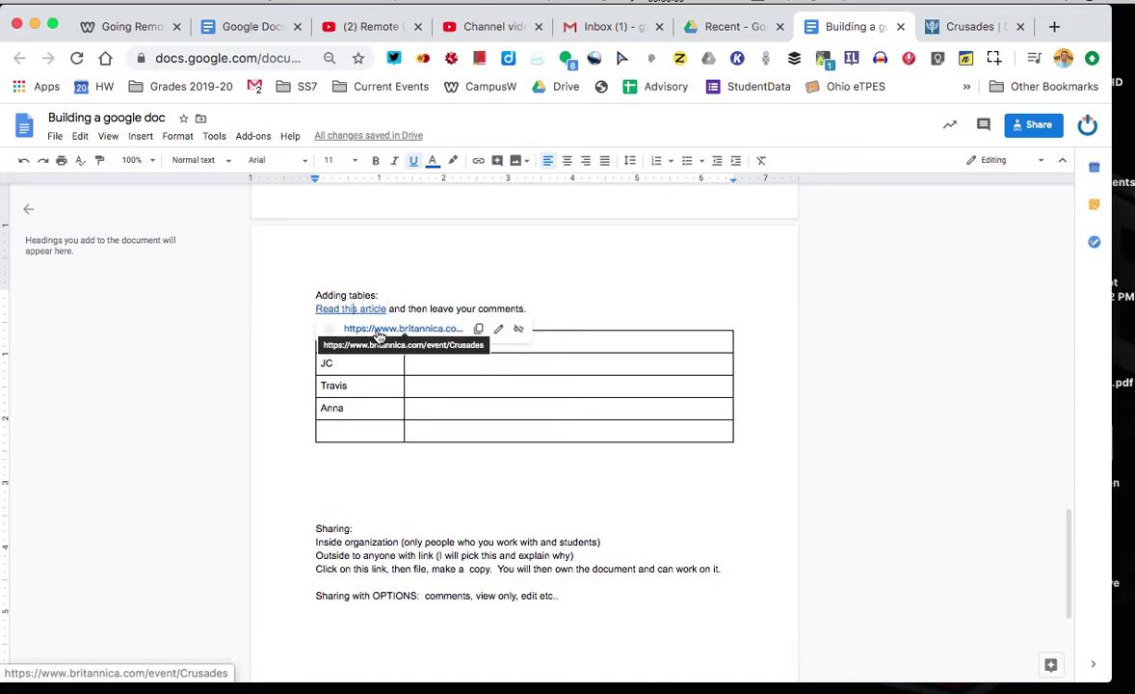
click(378, 331)
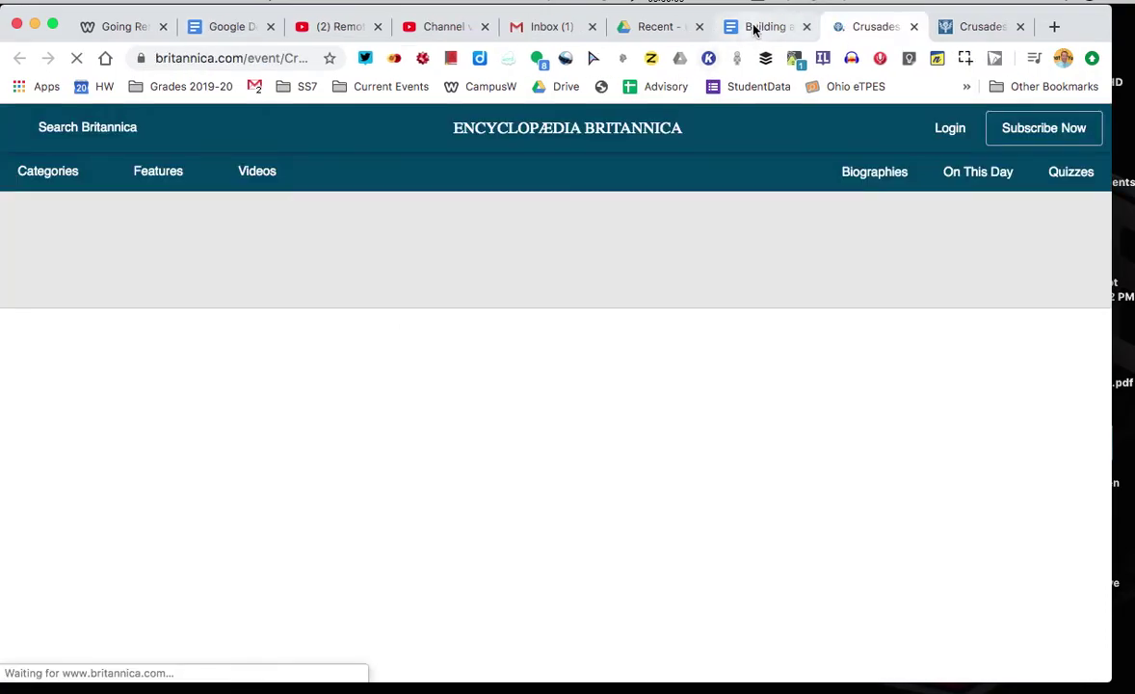
click(755, 30)
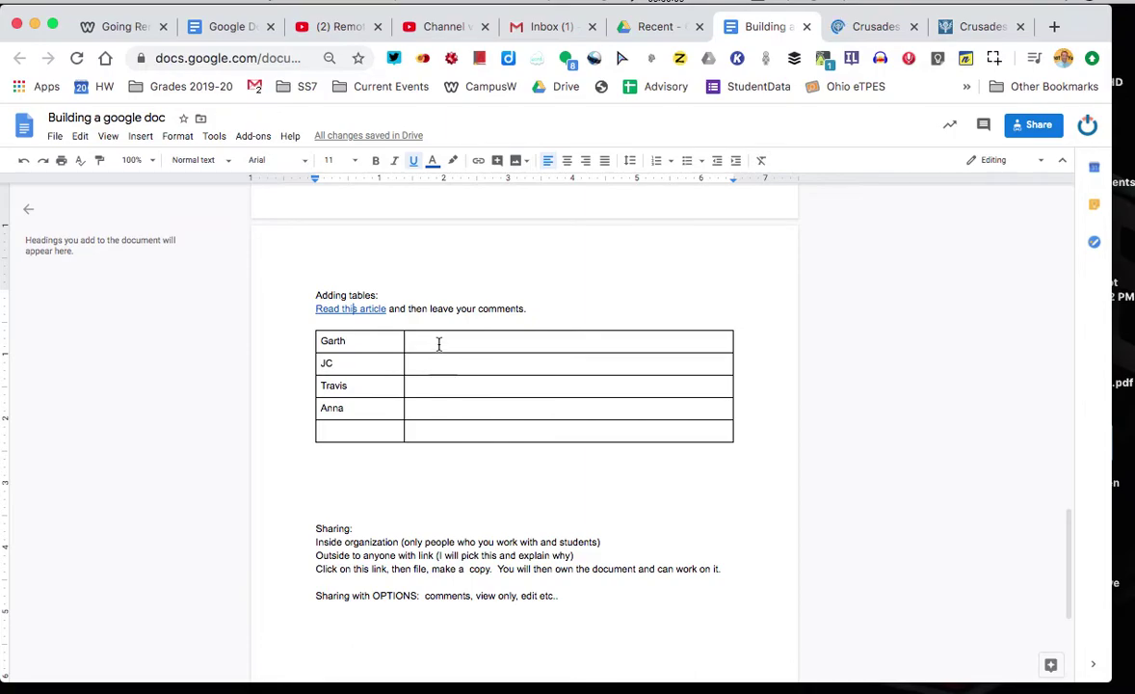
Close the duplicate Crusades tab and type four lines of placeholder text in the first comment cell.
click(438, 343)
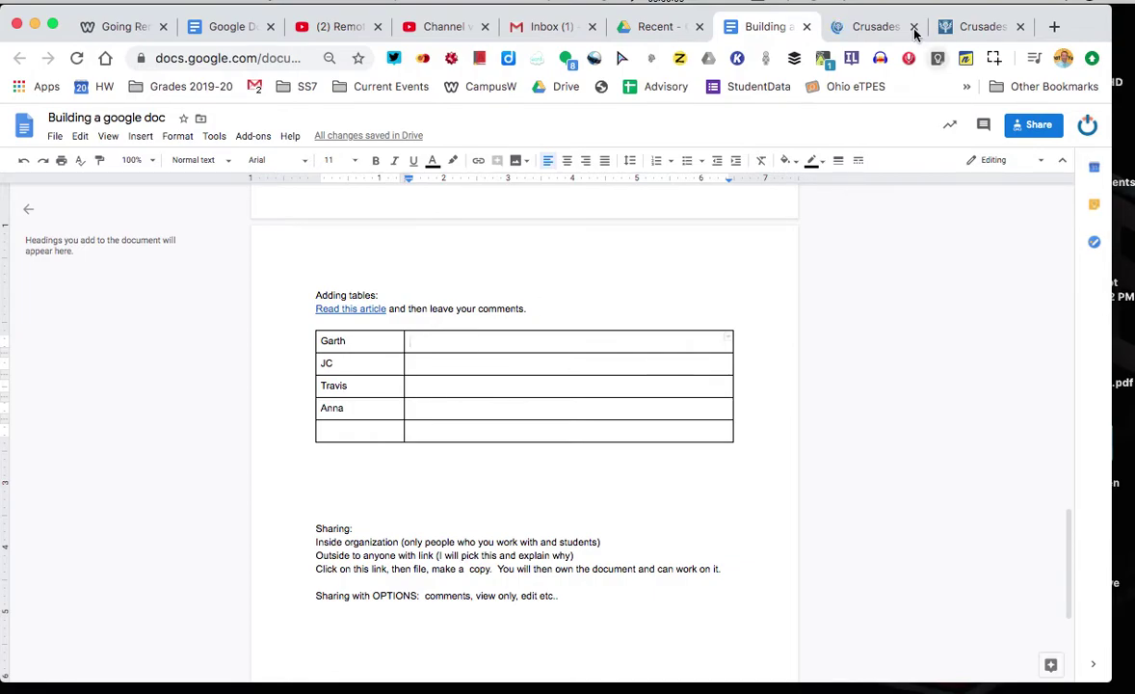
click(1021, 27)
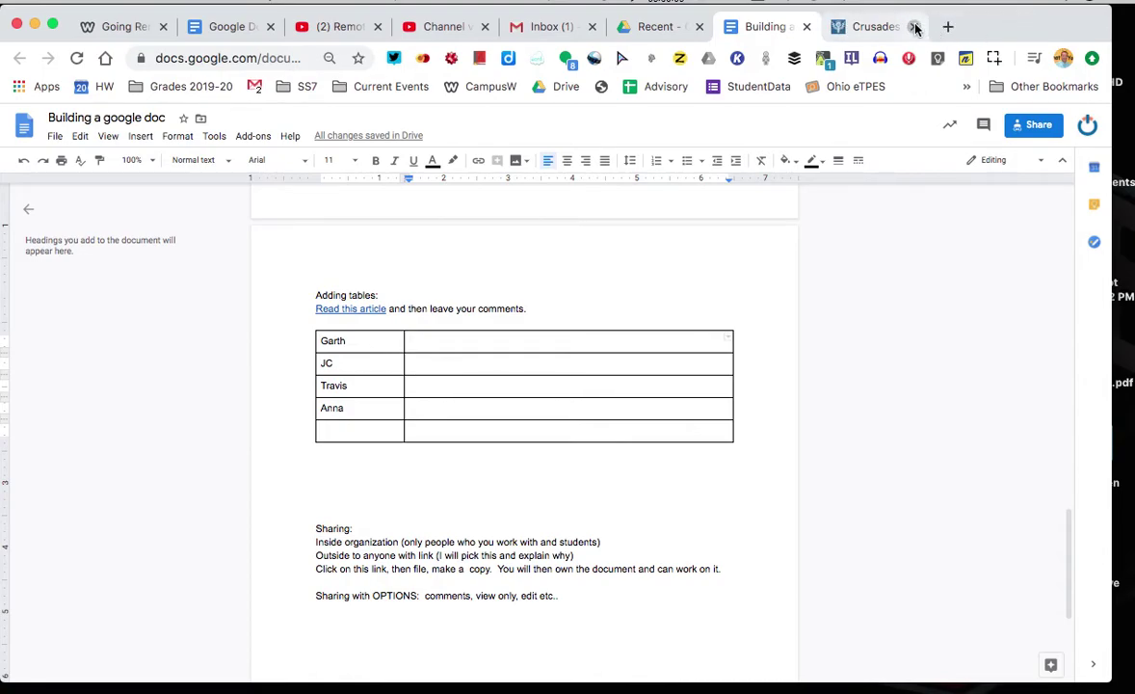
text(al;ksdjflkjasdlkfjlkasdjflkjasdflkjasdlk;fl;asdjkflk;asjdflkjsadflkjasdlkfj)
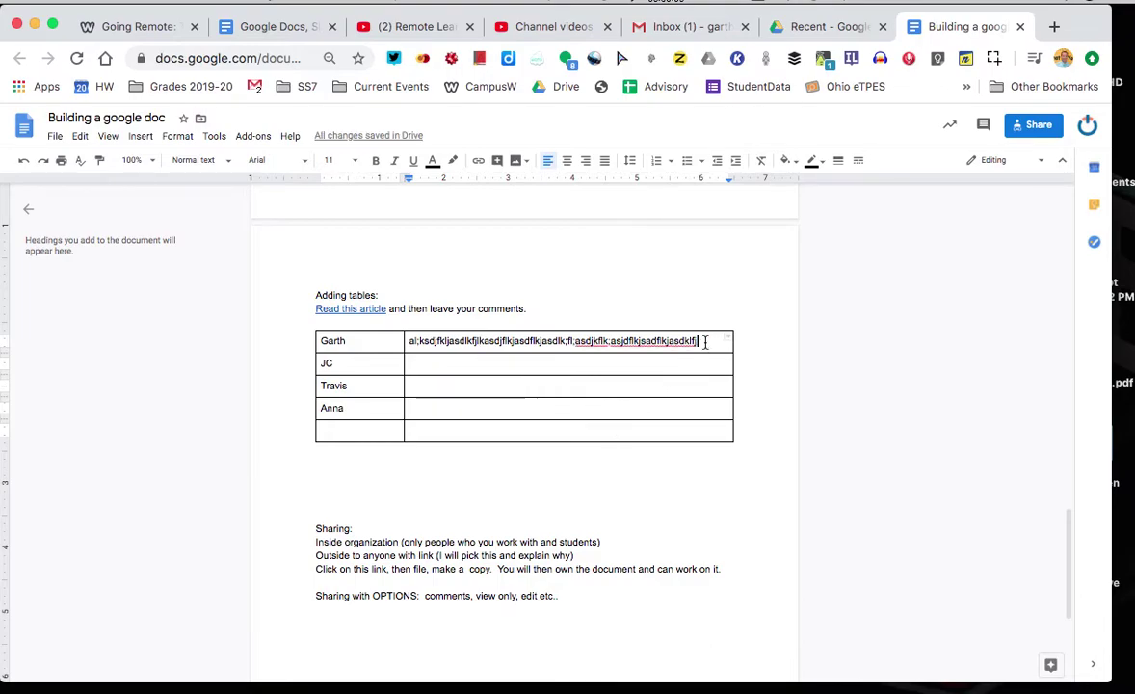
text(l;jlasjd)
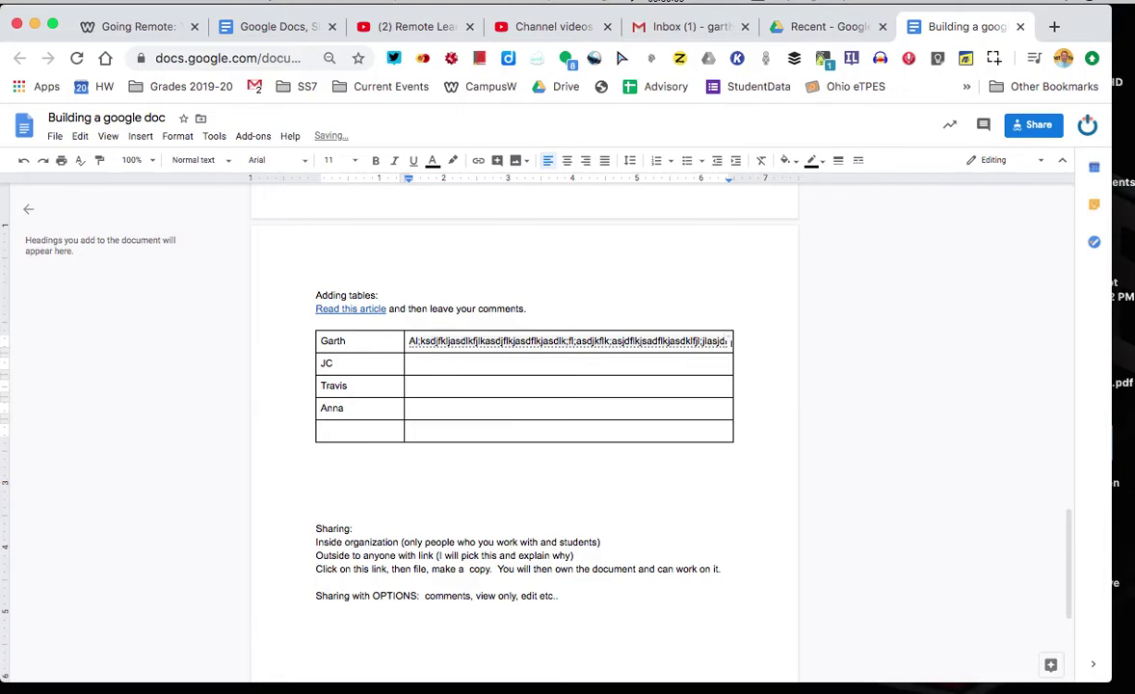
text(k)
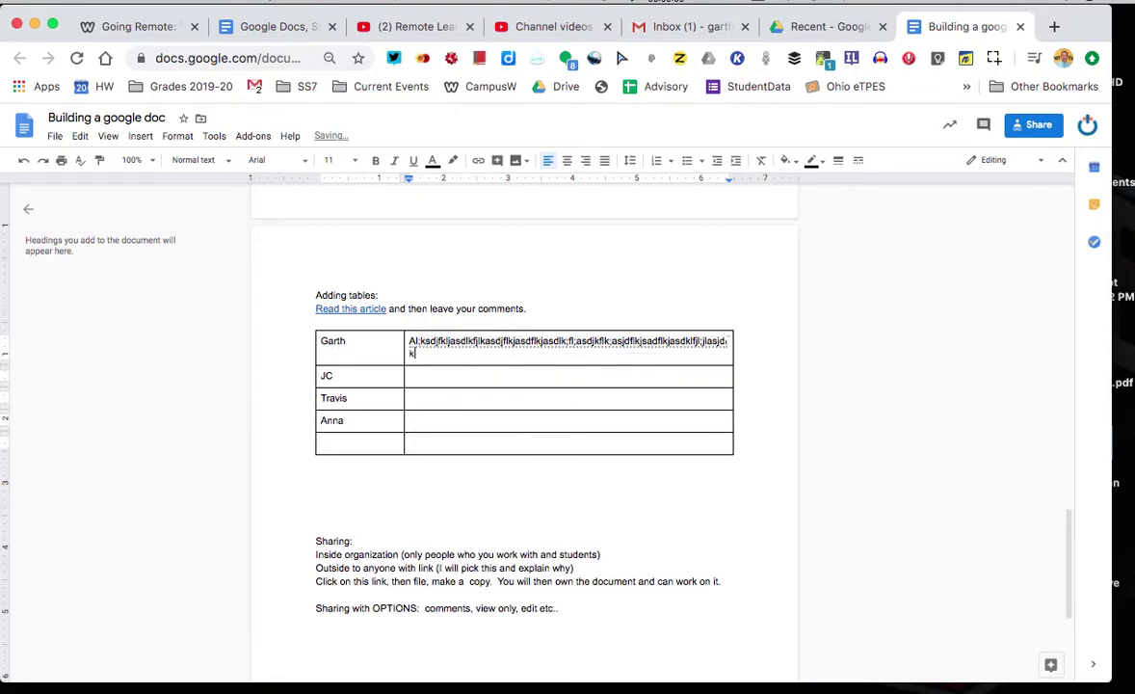
text(ldsjflkasjdflkjaslkdfjl;kasjdflj)
key(Return)
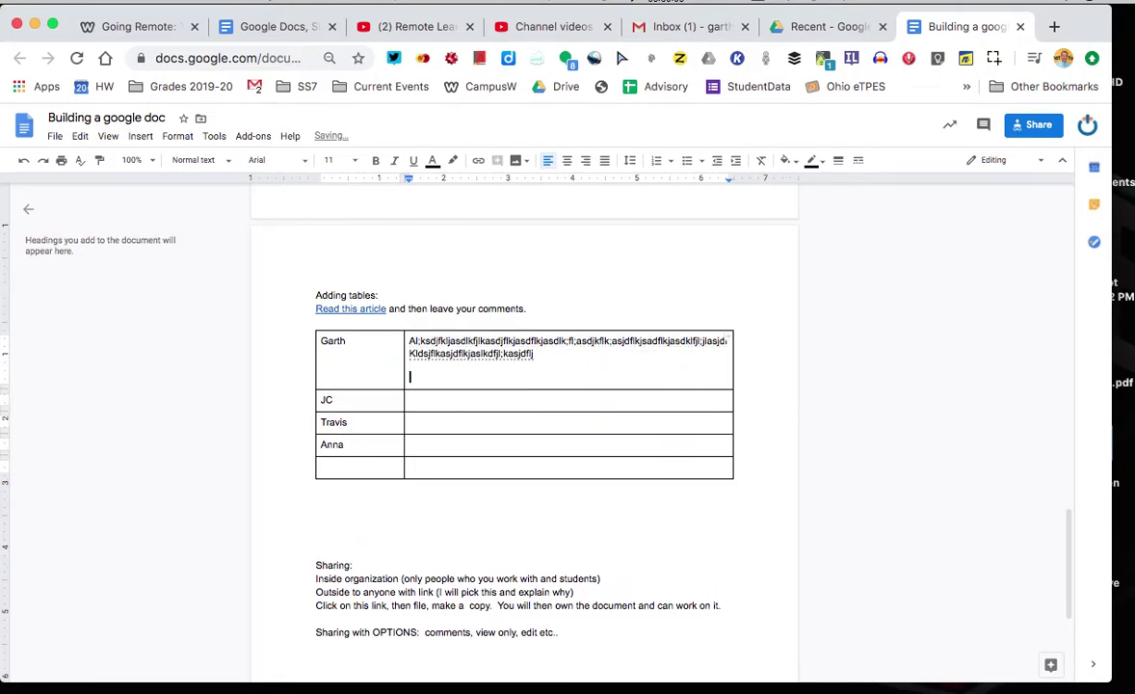
text(Klasjdflksadjflkasjdfkl)
key(Return)
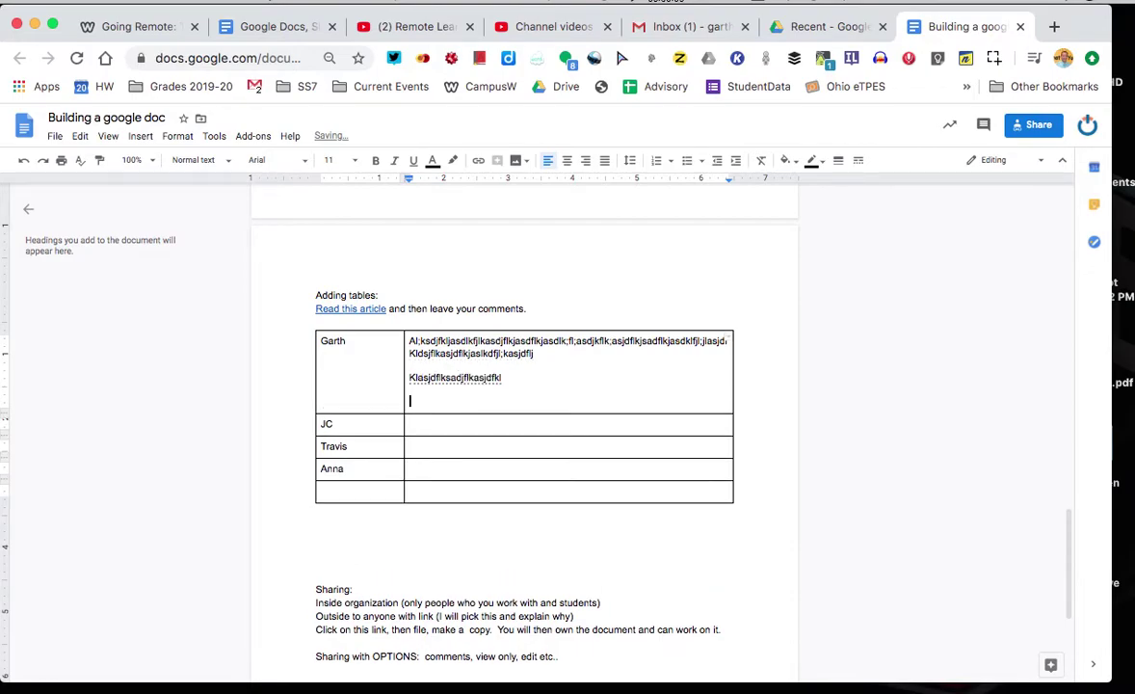
text(Lakjsdf;klajsdfkl;jasdflkj)
key(Return)
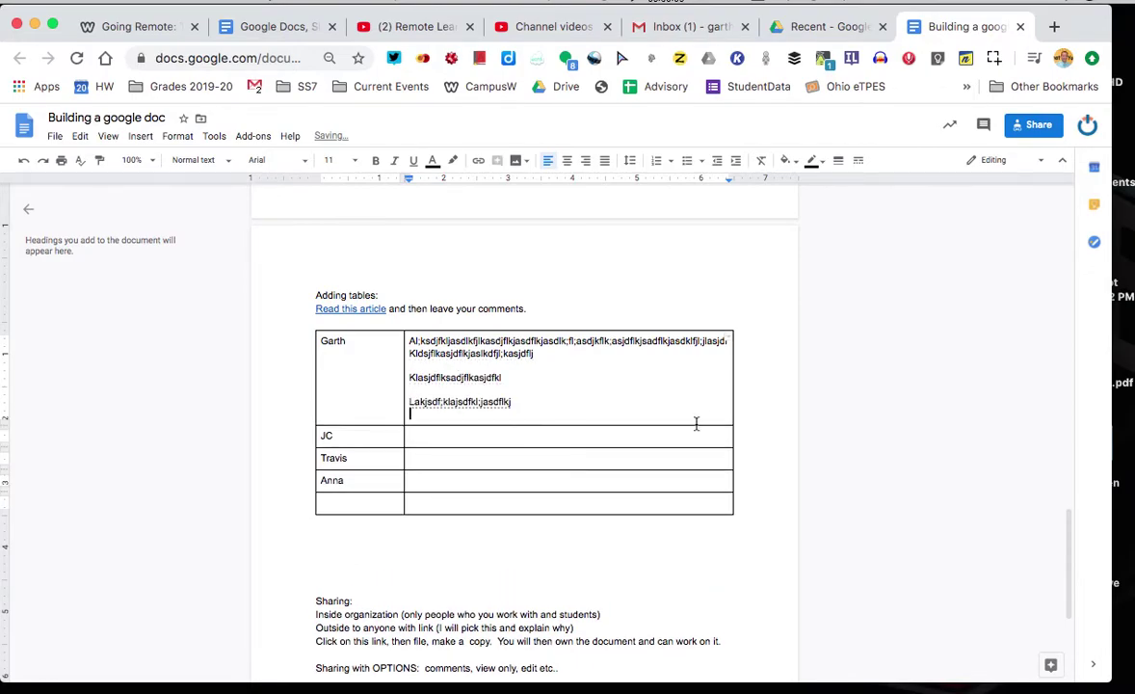
Insert the first web image result for 'crusades' below the comment text.
click(143, 138)
mouse_move(174, 161)
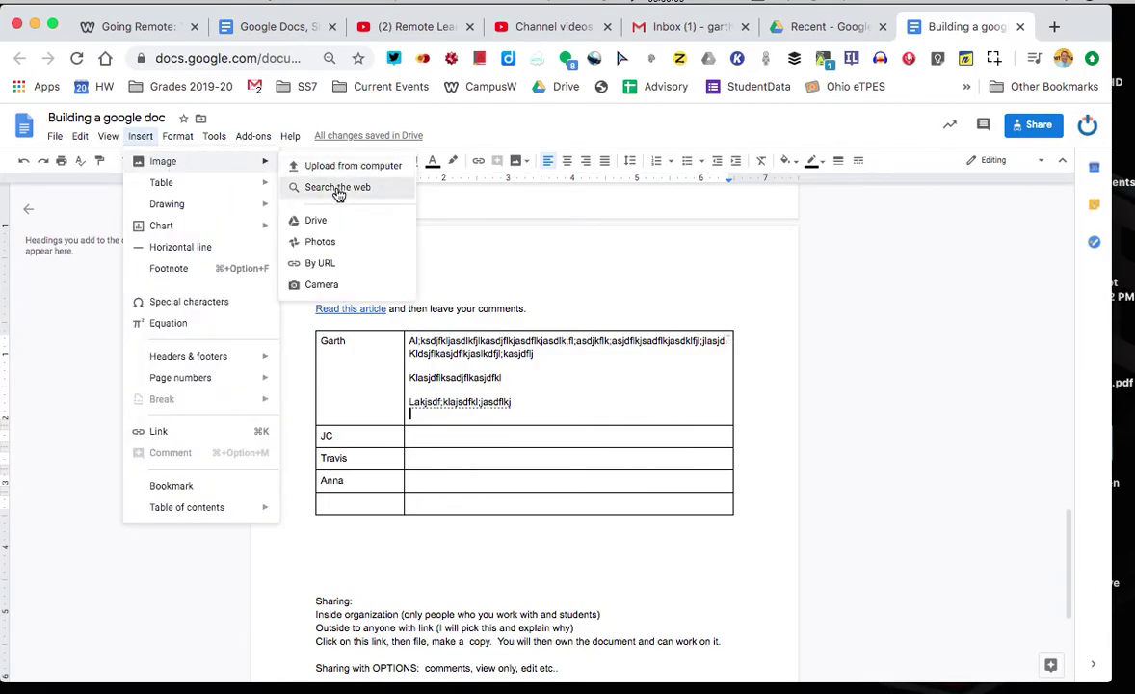
click(339, 187)
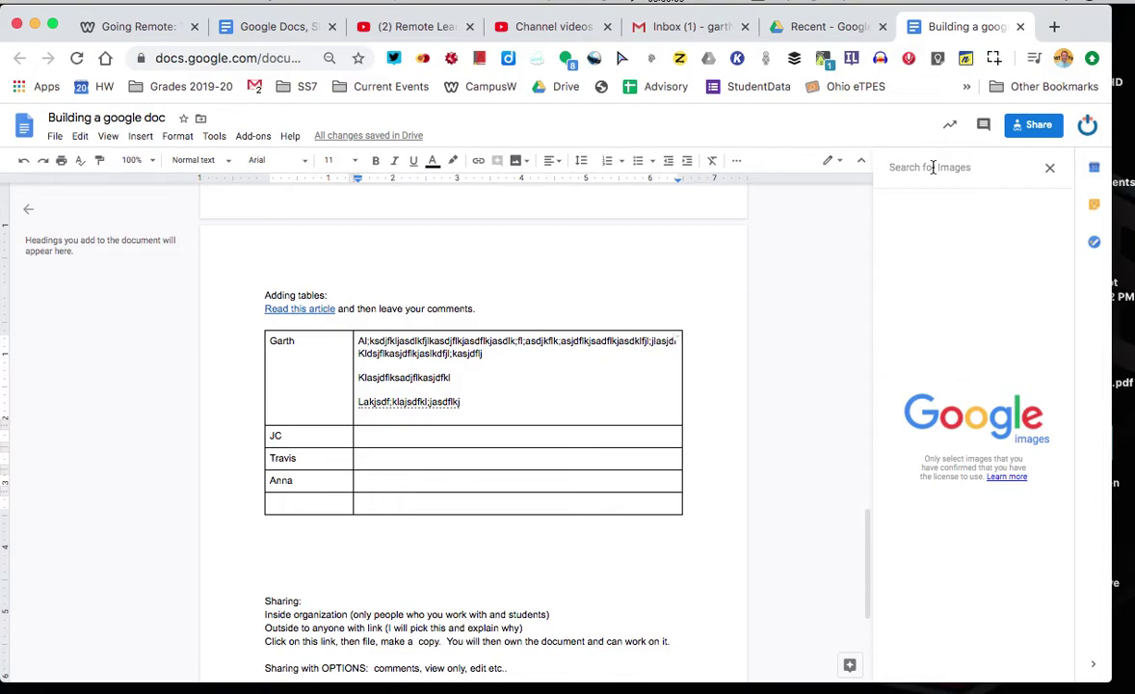
text(crusades)
key(Return)
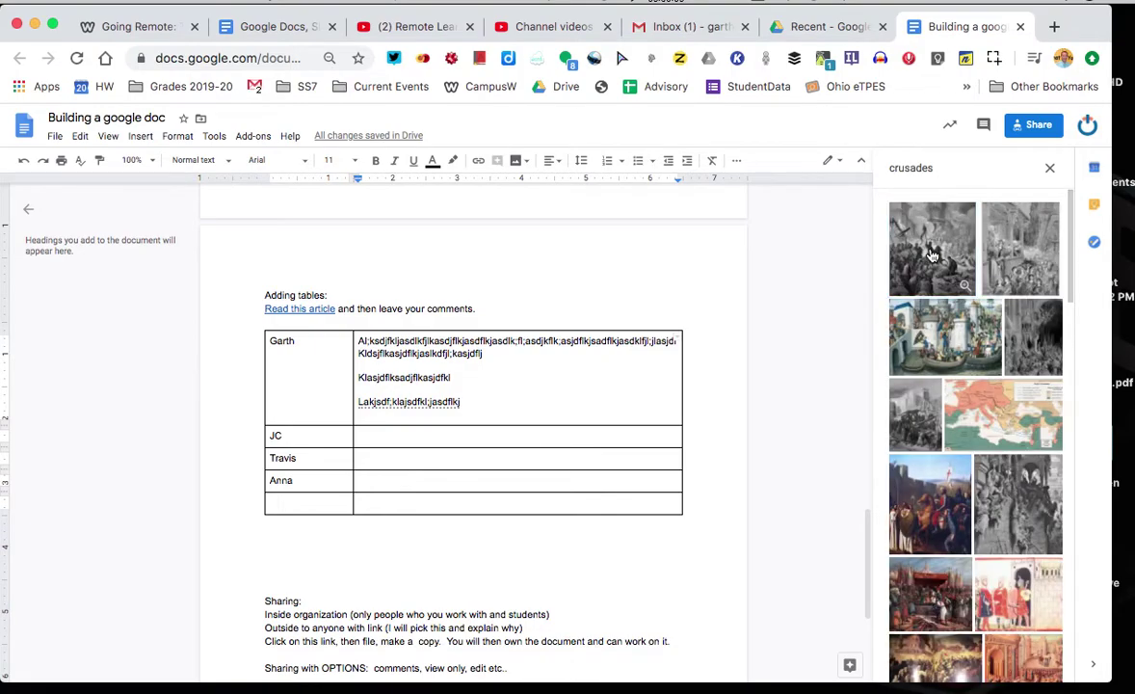
click(932, 254)
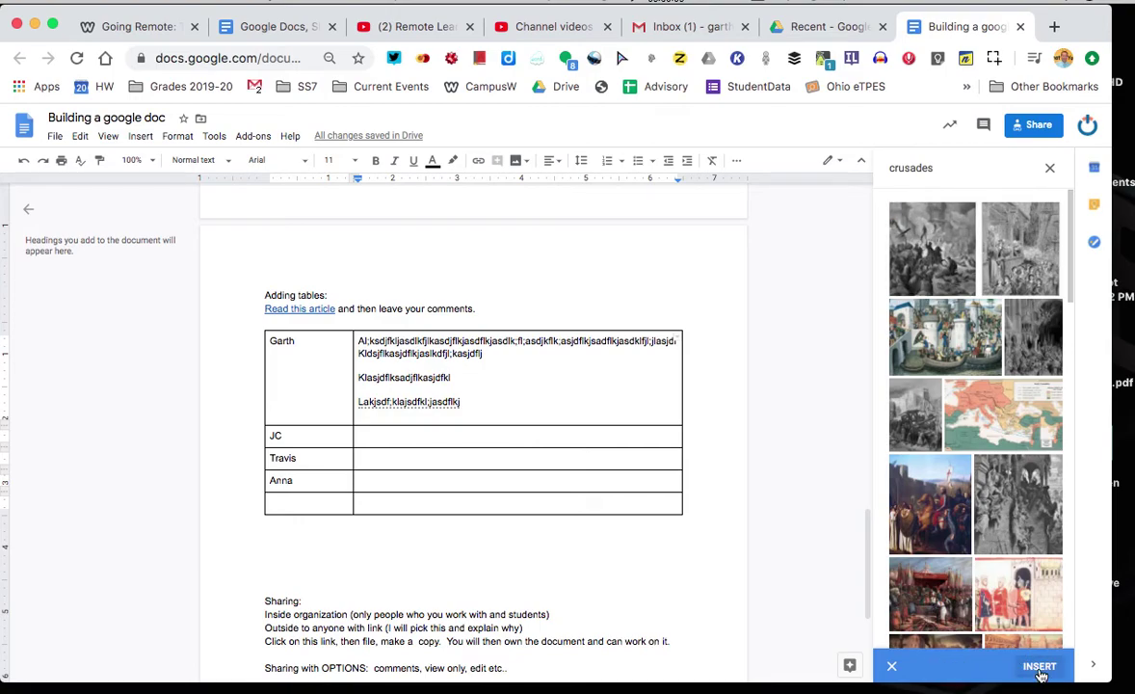
click(1027, 666)
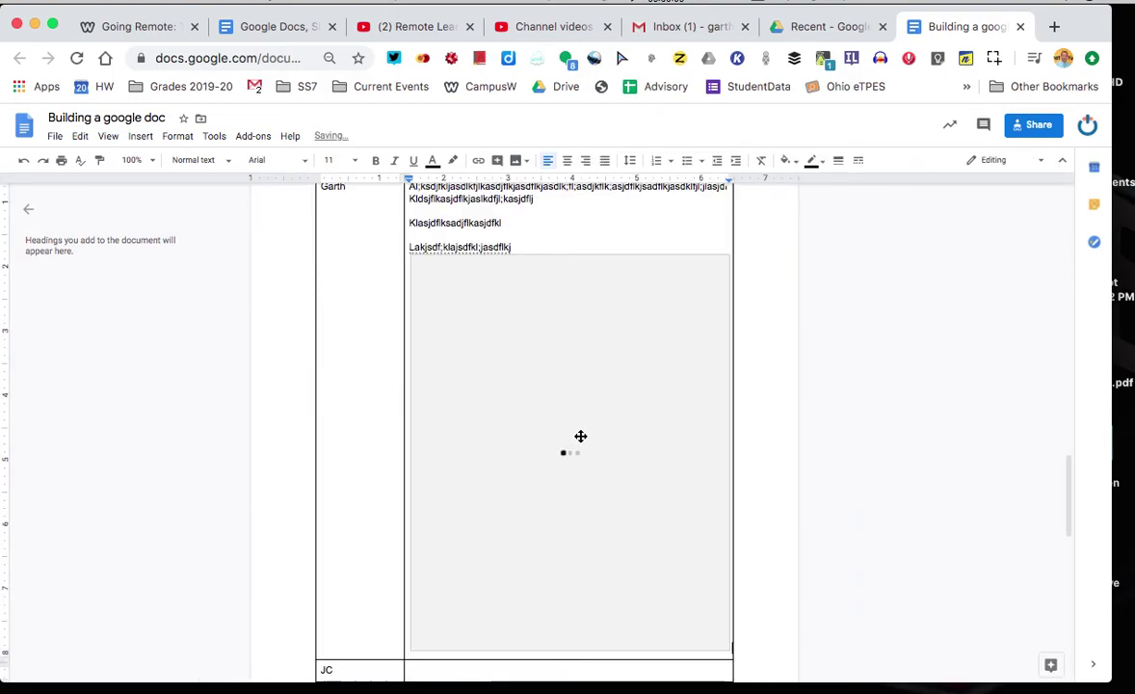
Shrink the Crusades picture by dragging its corner handle, then click into the second row's comment cell.
click(622, 538)
drag(731, 653, 527, 368)
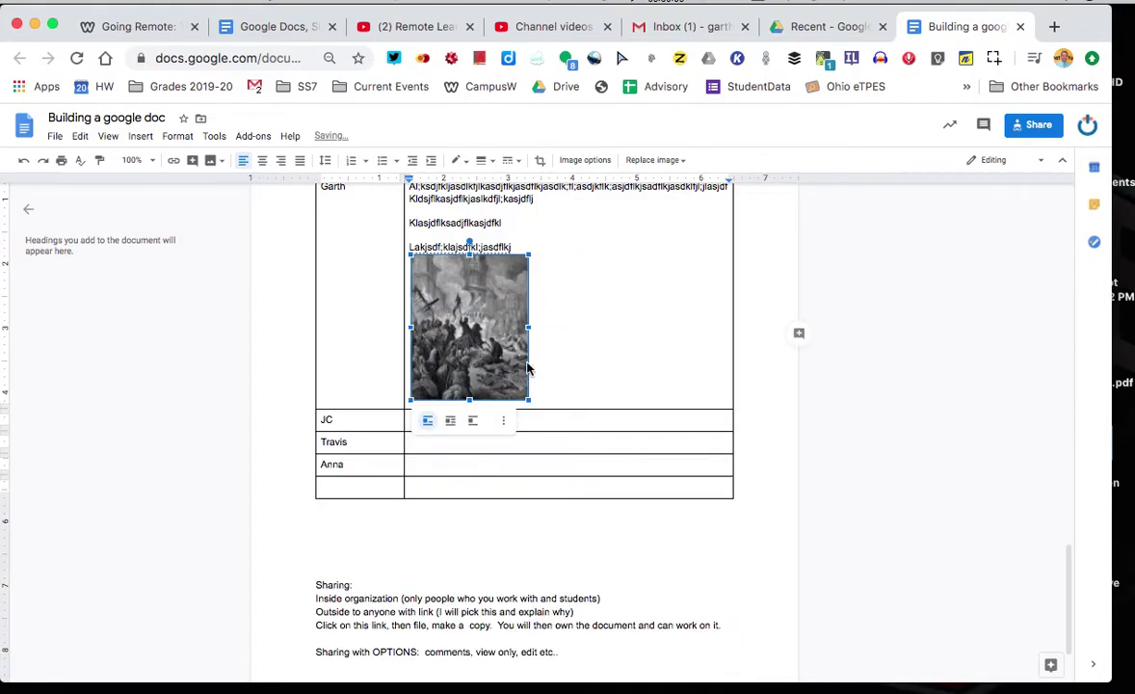
click(628, 388)
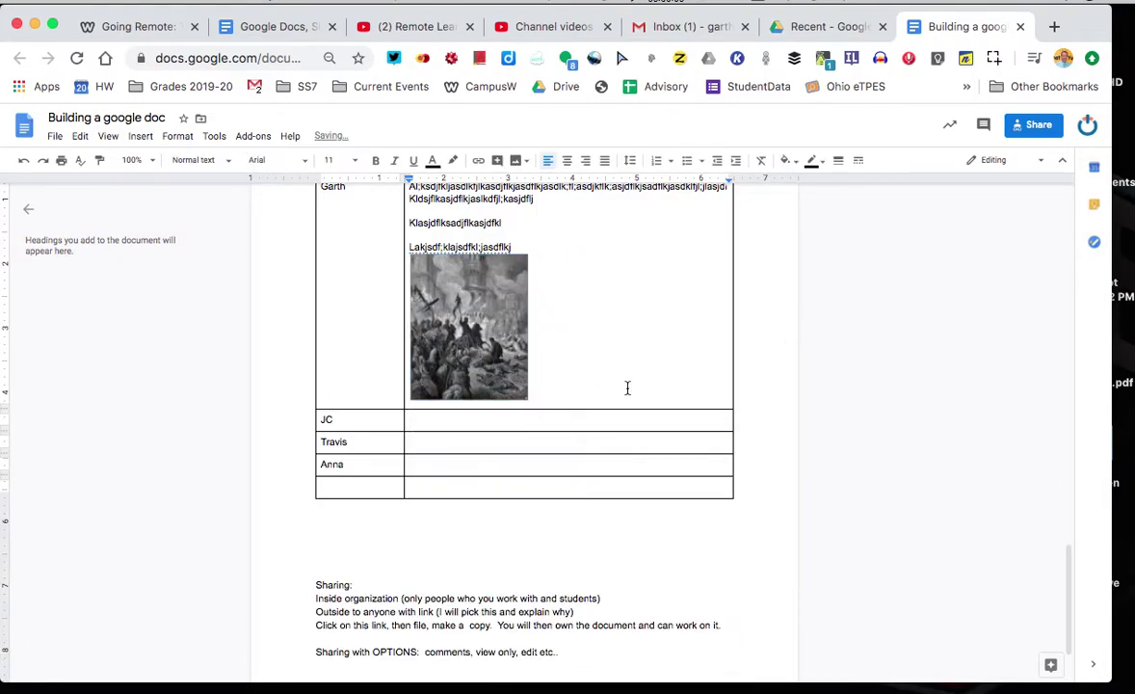
click(431, 421)
scroll(575, 474, up, 1)
scroll(575, 474, down, 1)
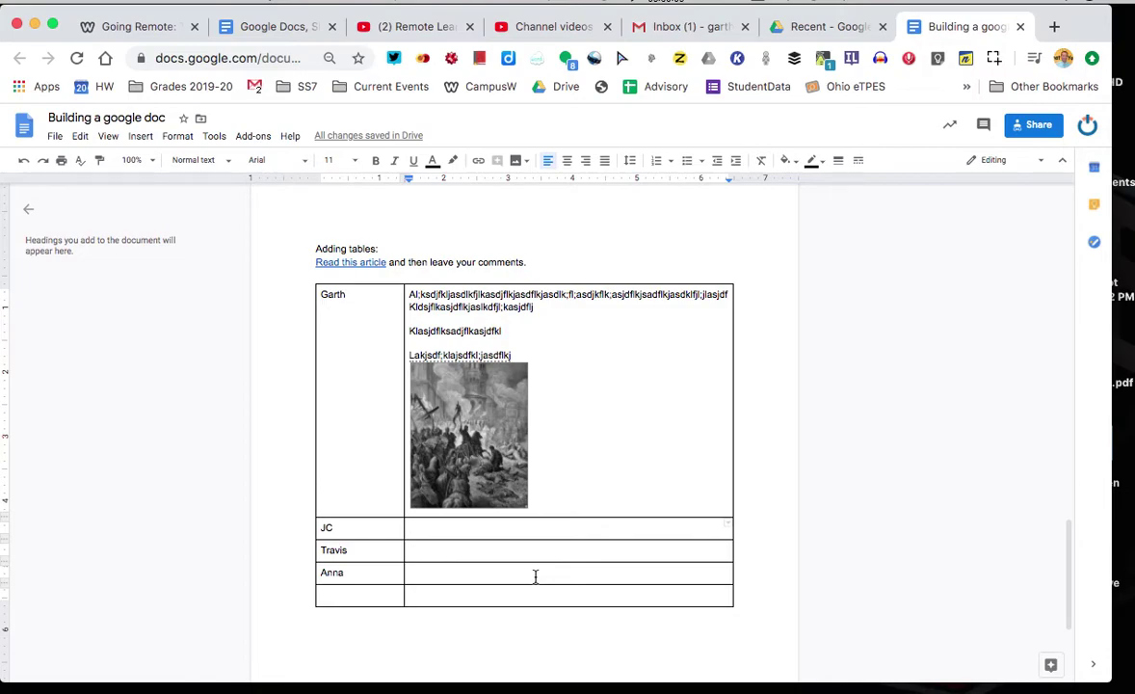
scroll(535, 576, down, 2)
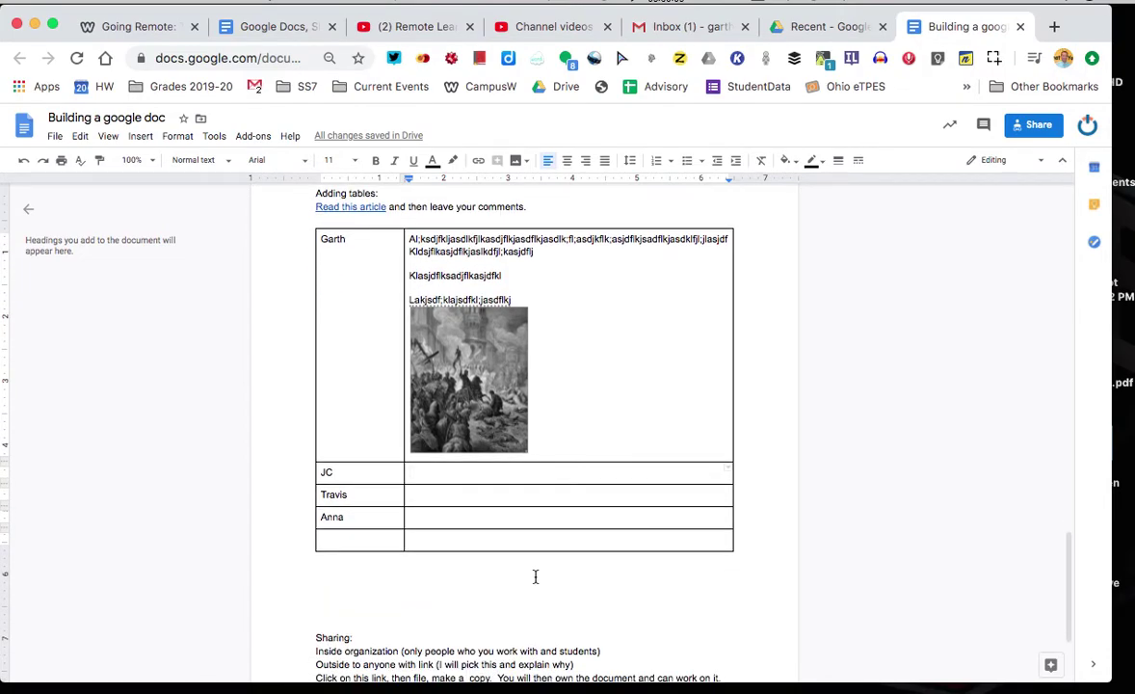
scroll(535, 576, down, 5)
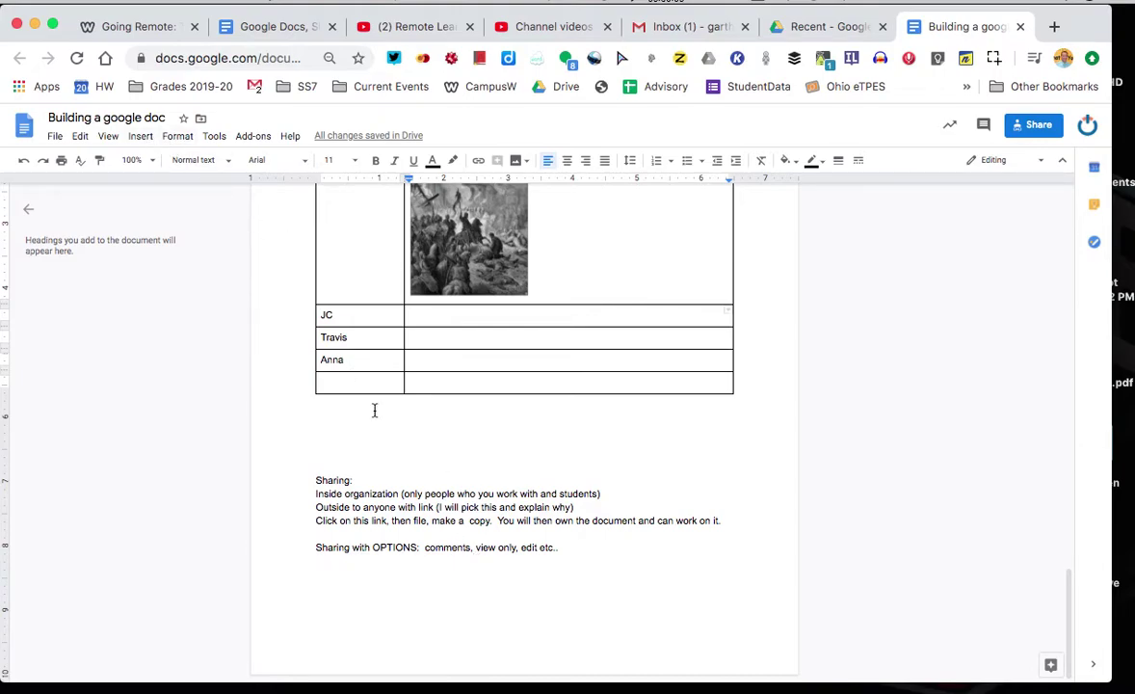
Insert a 3 x 3 table on the empty line below the student table.
click(332, 416)
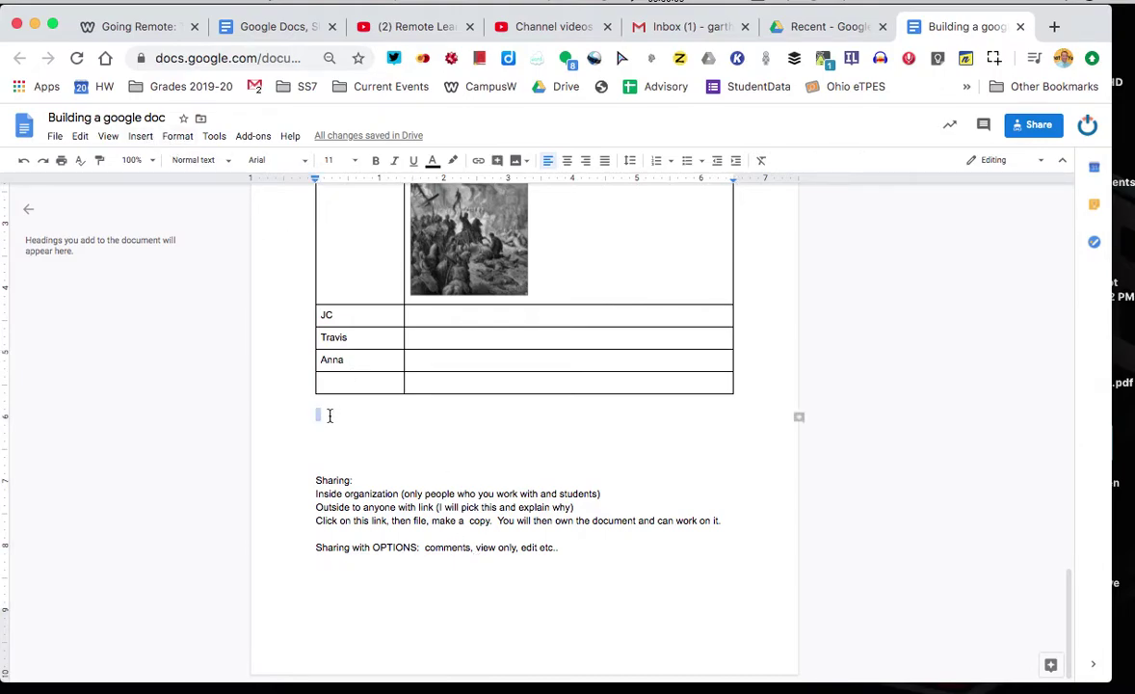
click(140, 136)
mouse_move(160, 163)
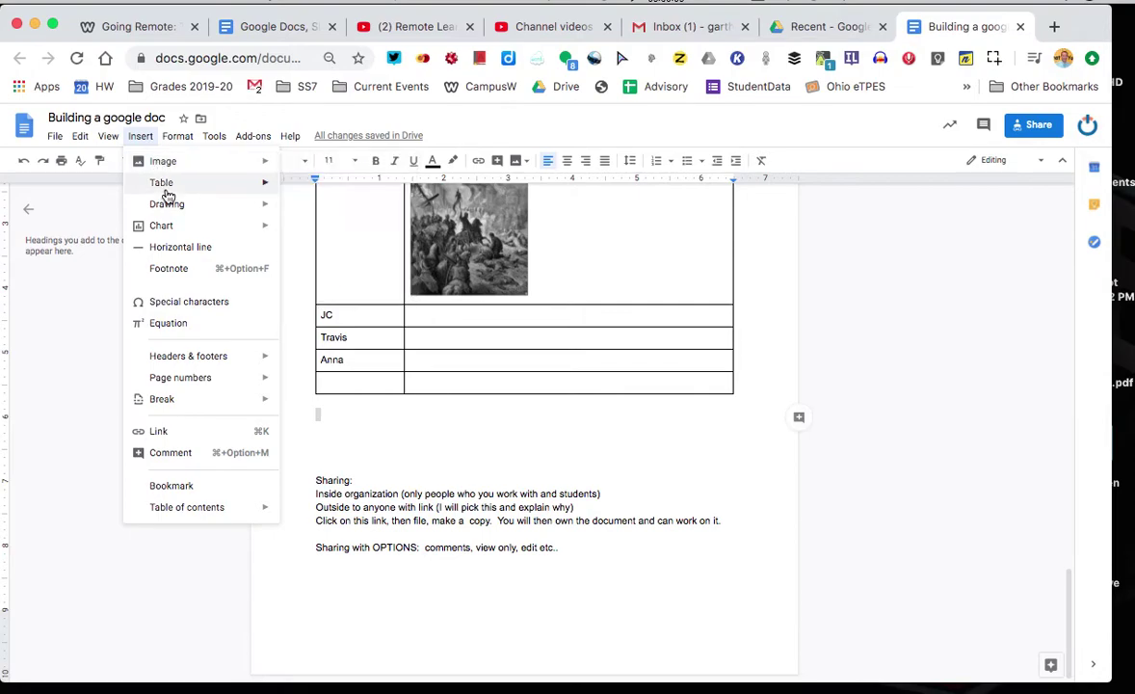
mouse_move(170, 188)
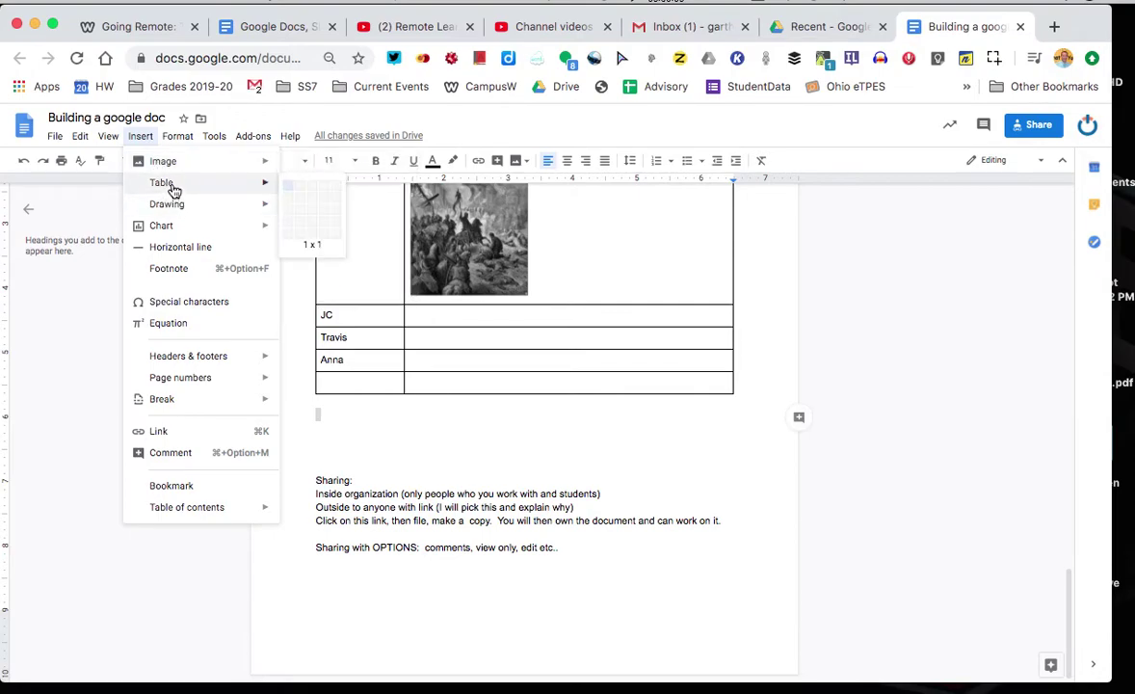
click(312, 212)
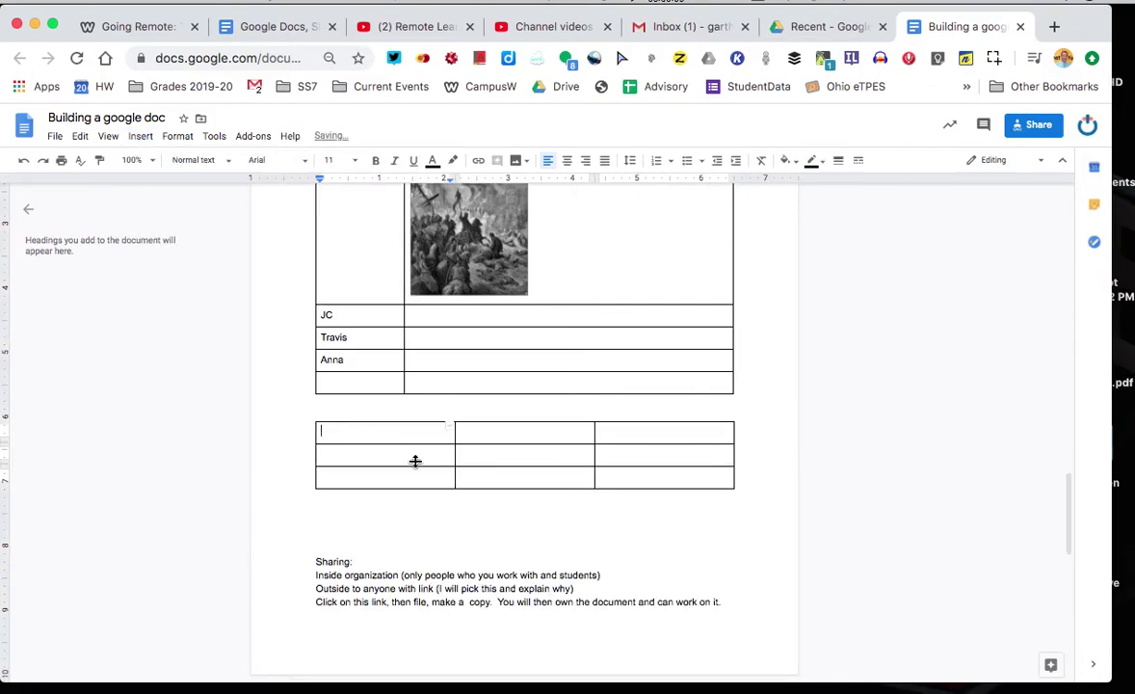
Type the headers Name, Link and Three into the new table's three header cells.
text(Name)
click(499, 434)
text(F)
key(BackSpace)
text(Link they used)
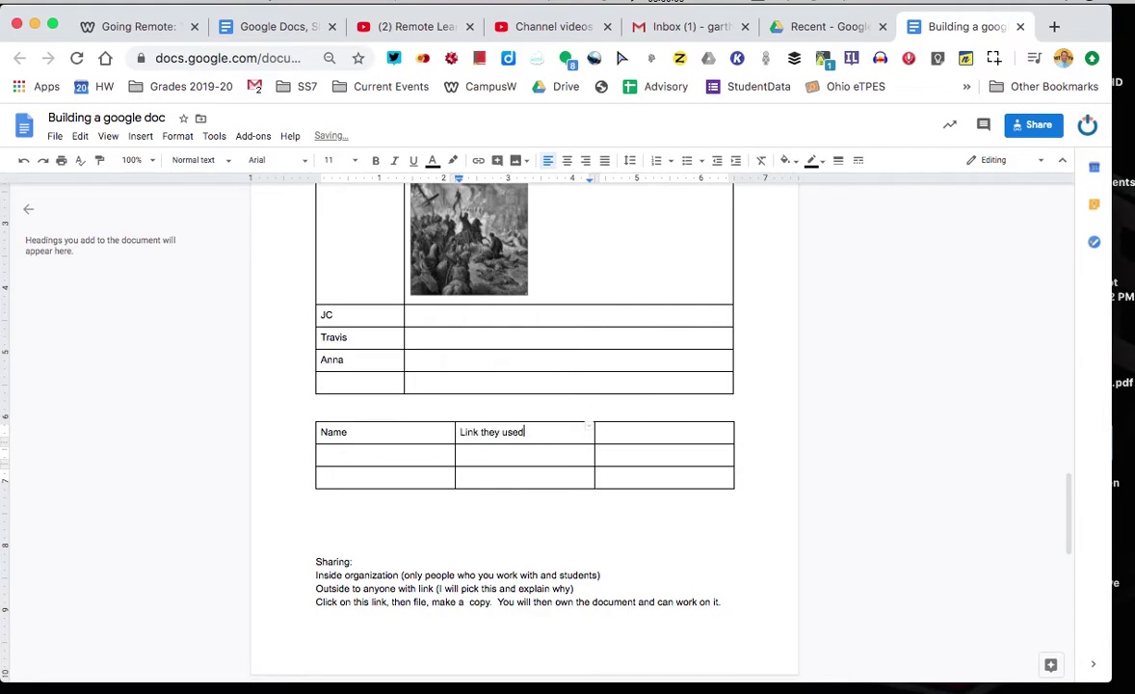
click(600, 432)
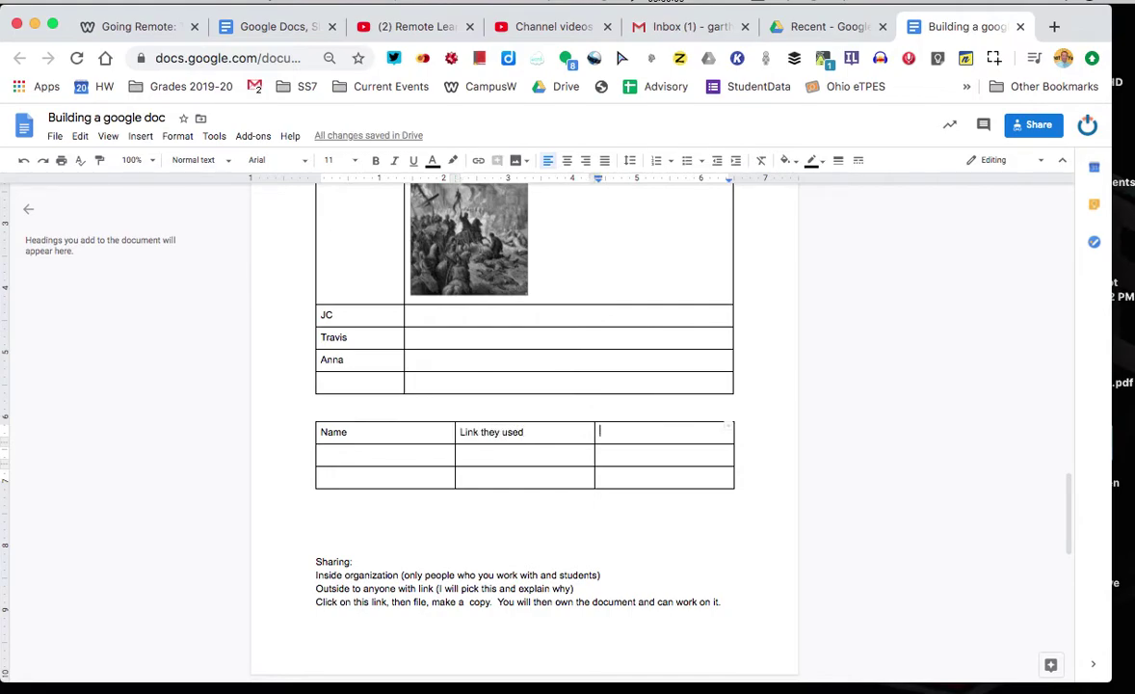
text(Three facts)
Fill the new table's header row with a red cell background.
drag(540, 426, 371, 429)
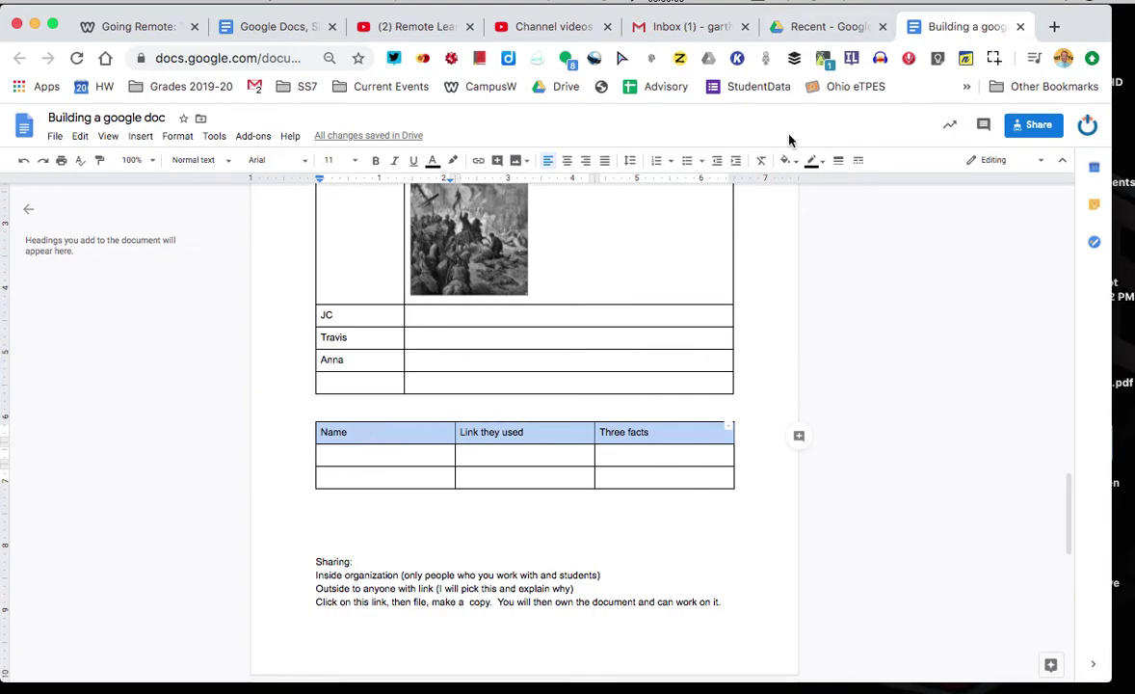
click(790, 164)
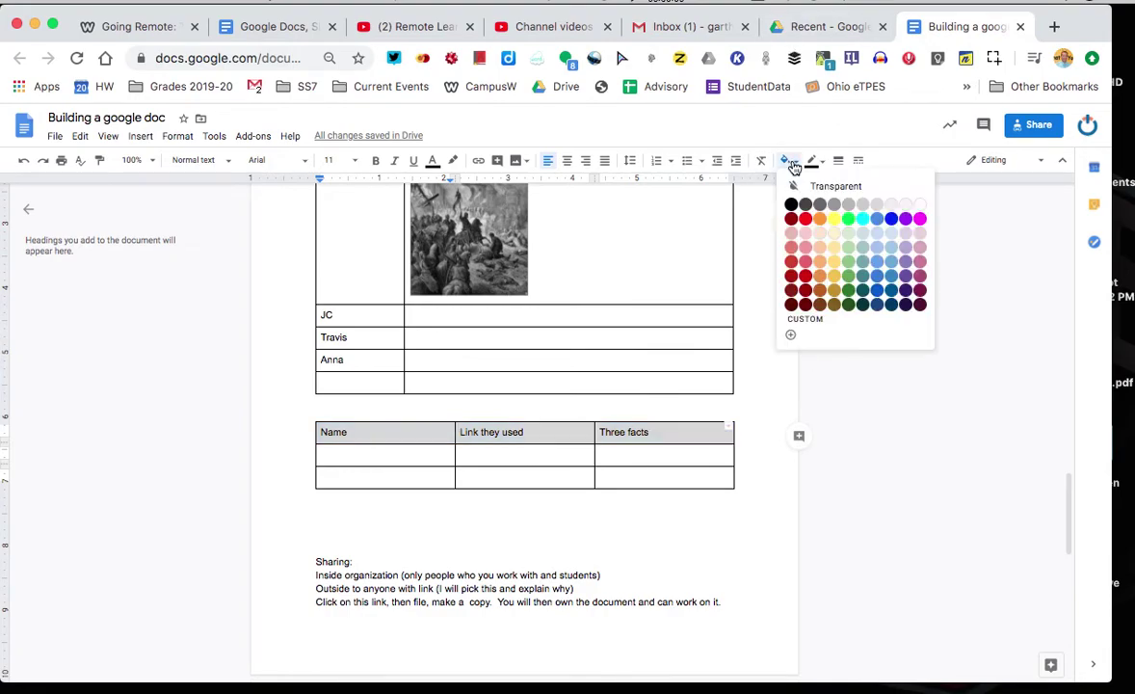
click(806, 218)
click(745, 361)
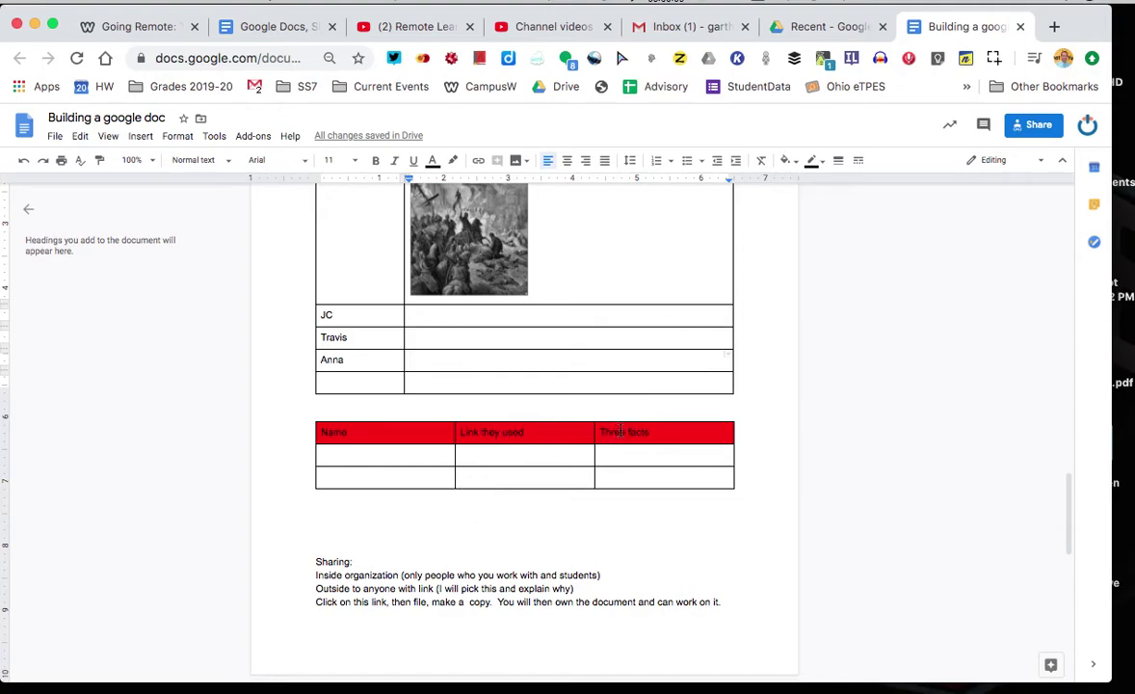
Make the three header cells' text bold.
drag(647, 432, 365, 436)
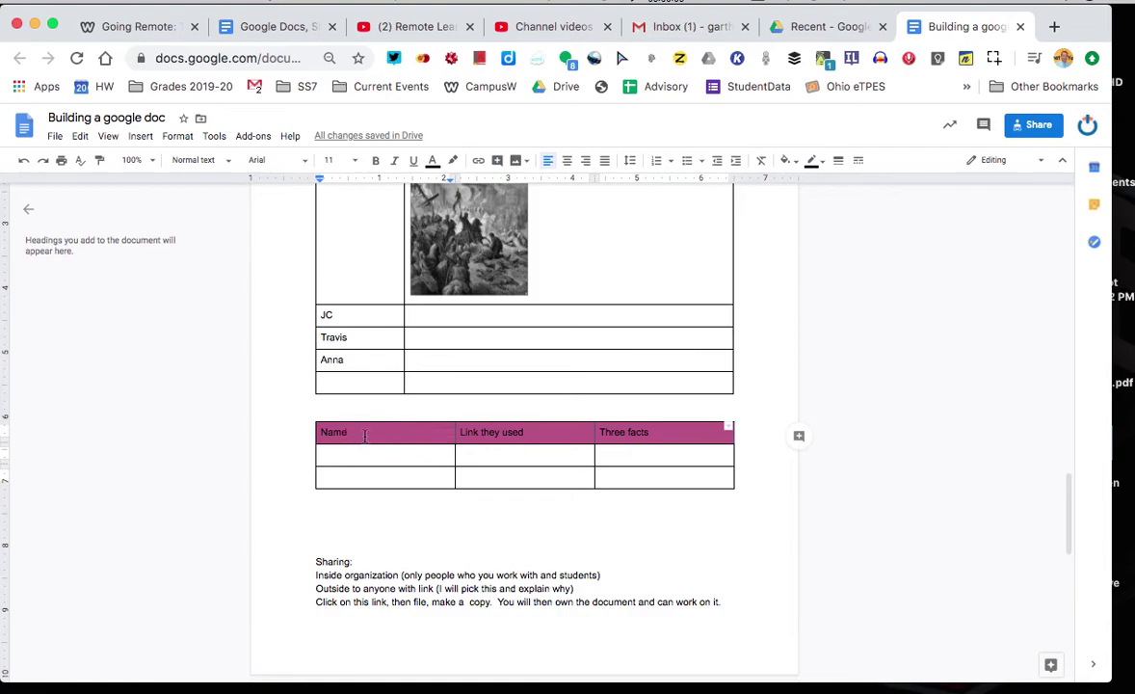
click(376, 160)
click(865, 439)
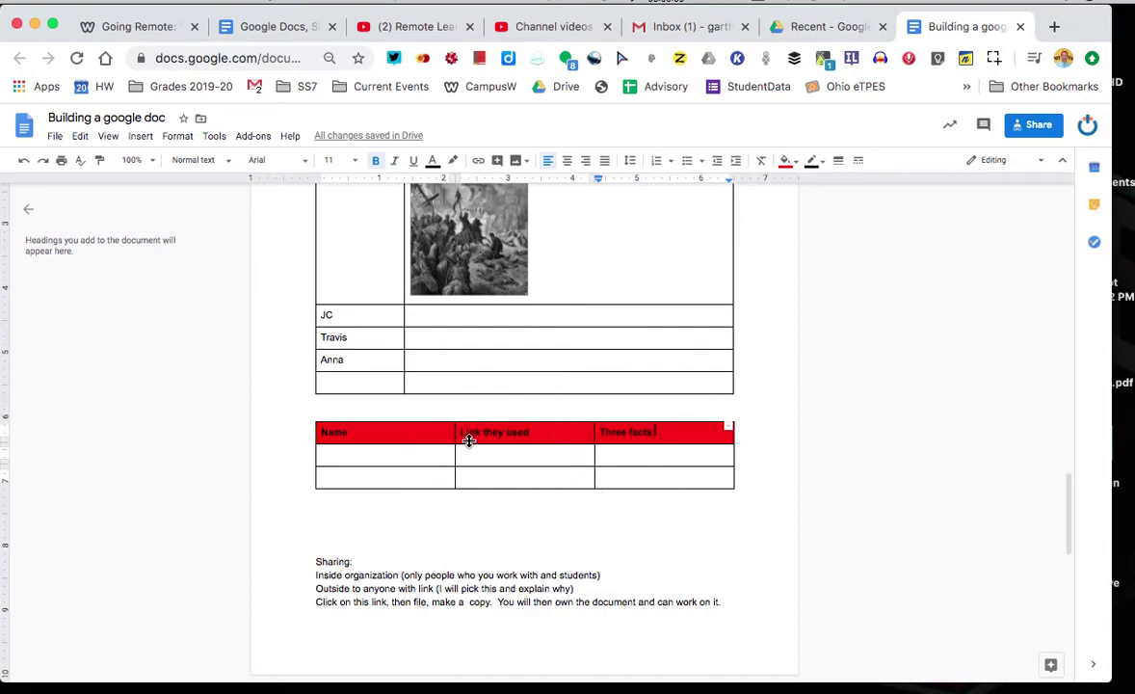
Add four more empty rows to the end of the Name/Link/Facts table.
click(355, 458)
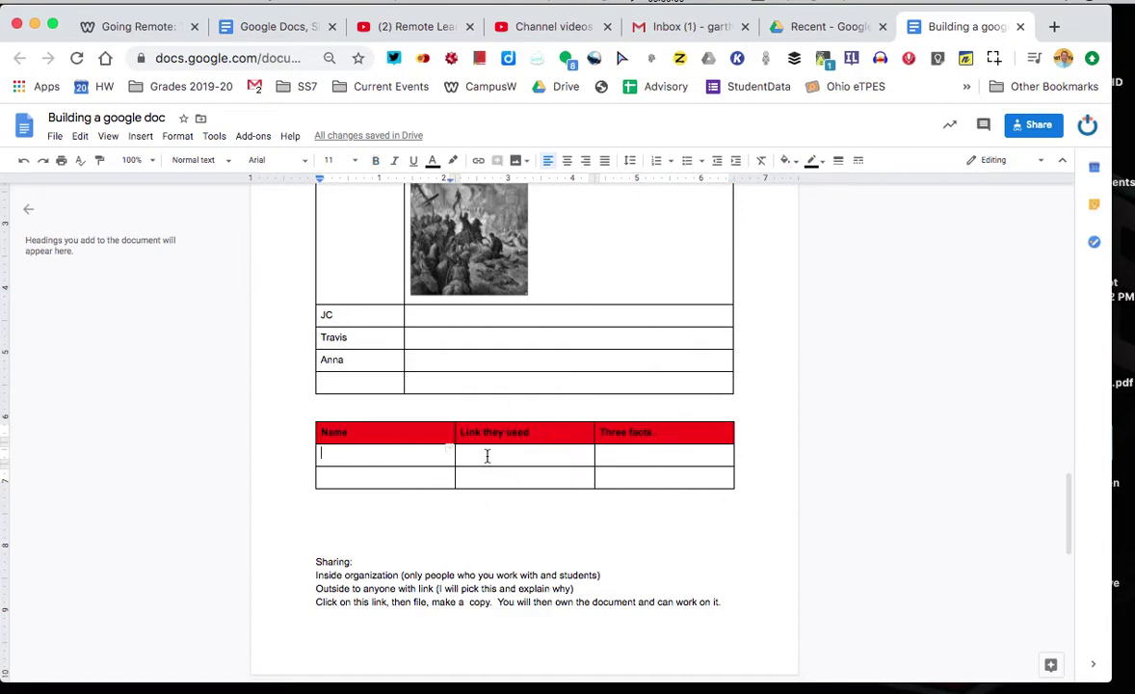
click(486, 456)
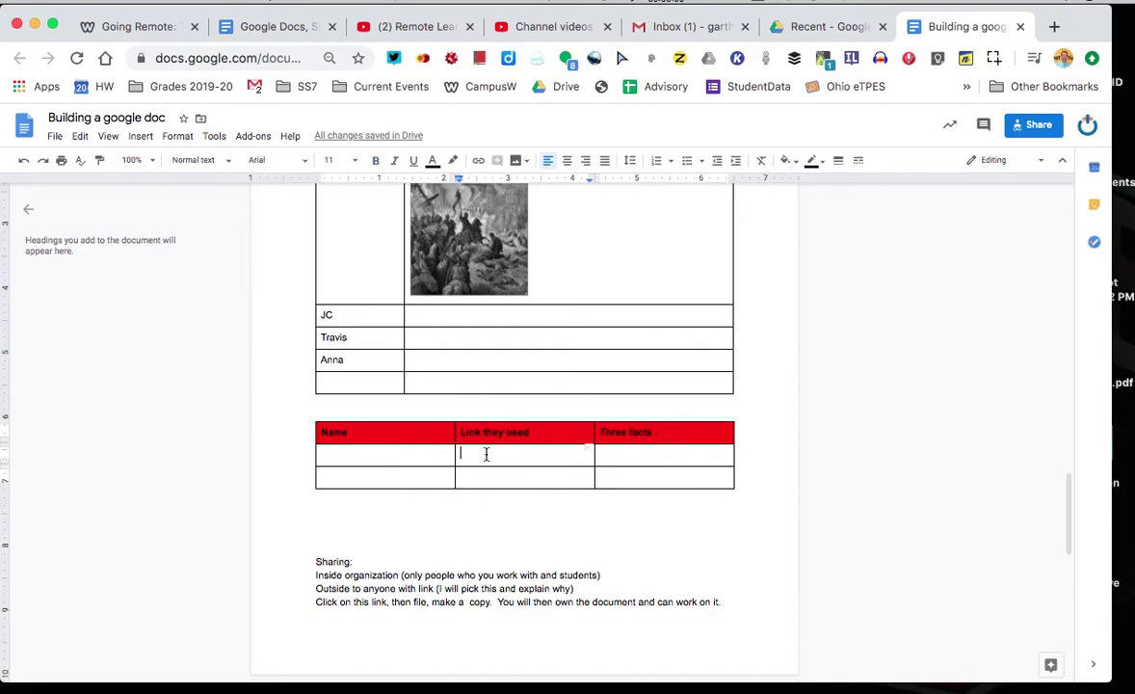
click(629, 458)
click(345, 475)
key(Tab)
key(Tab)
key(Tab)
key(Tab)
key(Tab)
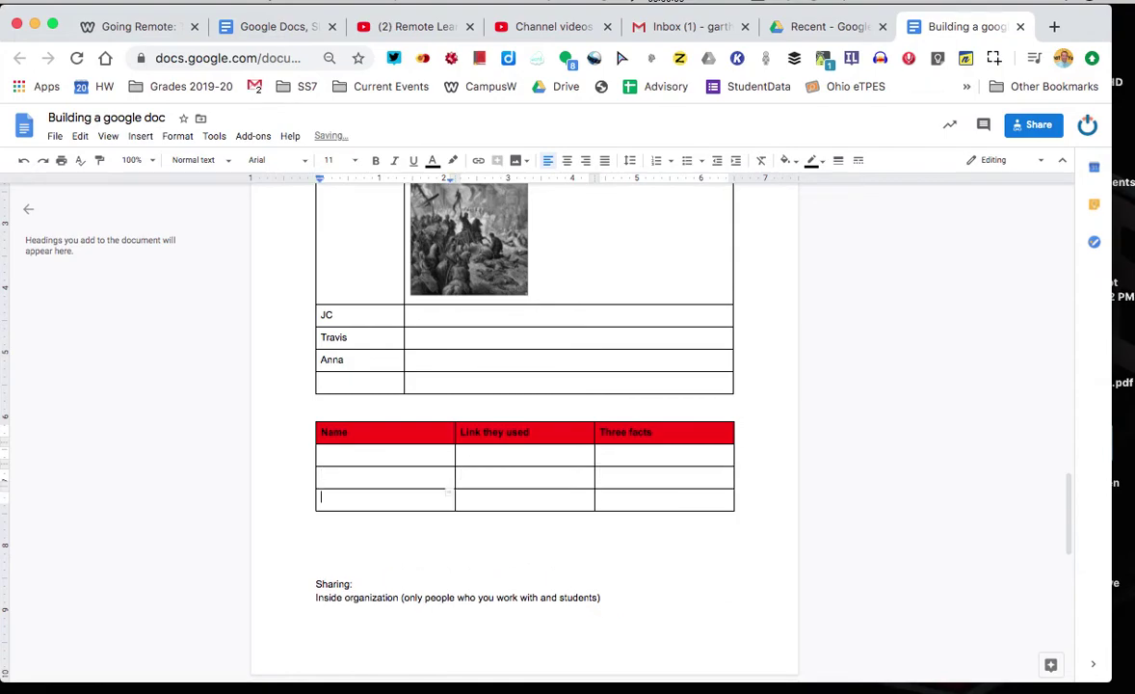
key(Tab)
key(Tab)
key(Tab)
key(Tab)
key(Tab)
key(Tab)
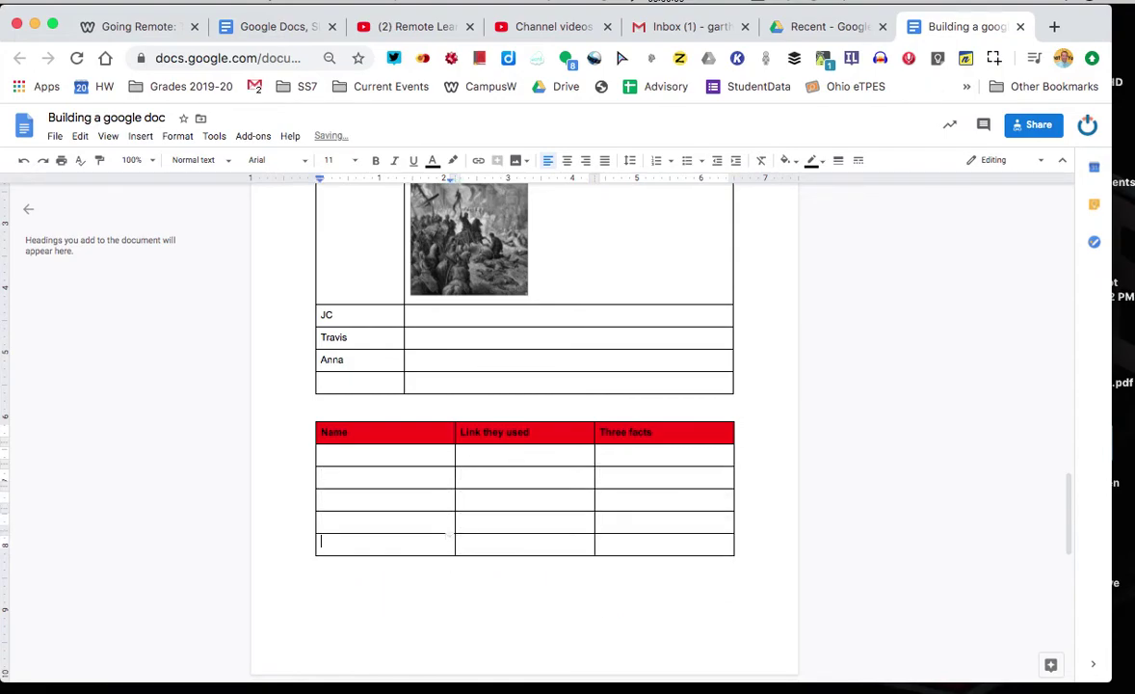
key(Tab)
key(Tab)
key(Tab)
key(Tab)
key(Tab)
key(Tab)
key(Tab)
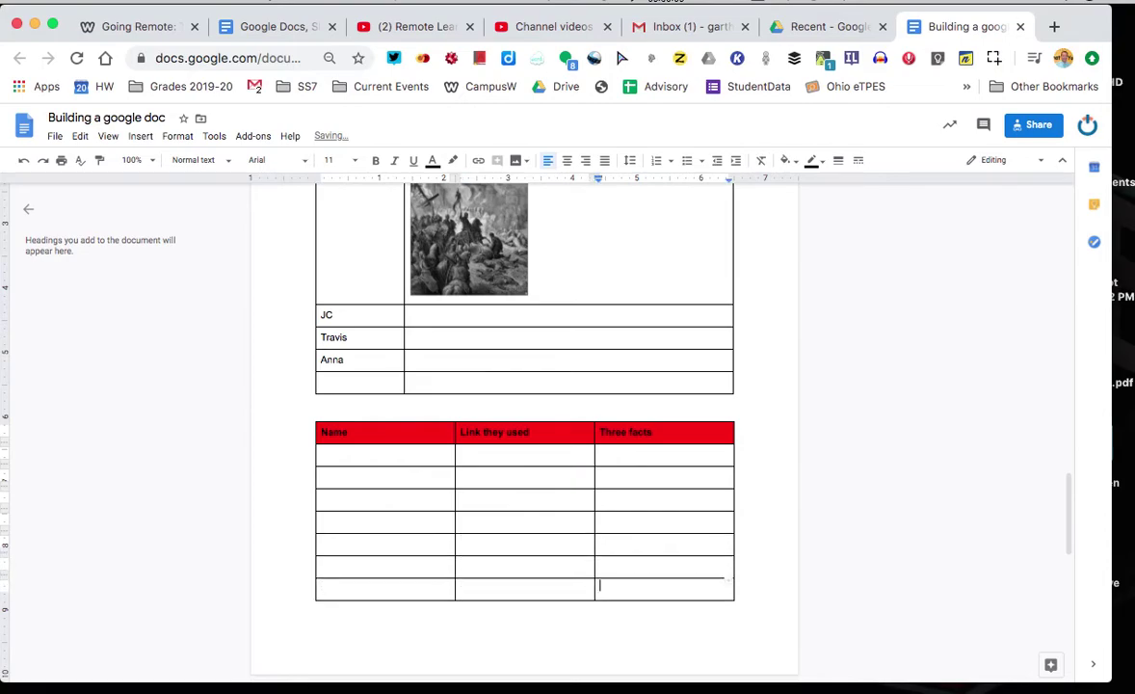
key(Tab)
key(Tab)
key(Tab)
key(Tab)
key(Tab)
key(Tab)
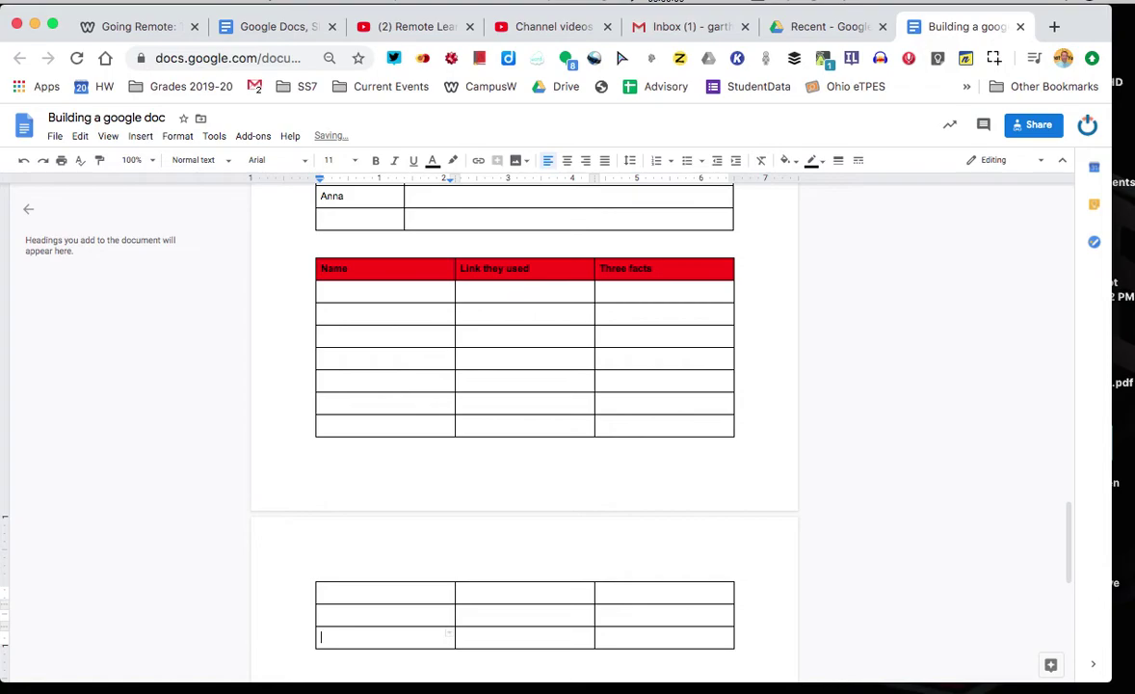
Enter a student's name in the first Name cell.
click(349, 292)
text(Garth)
key(Tab)
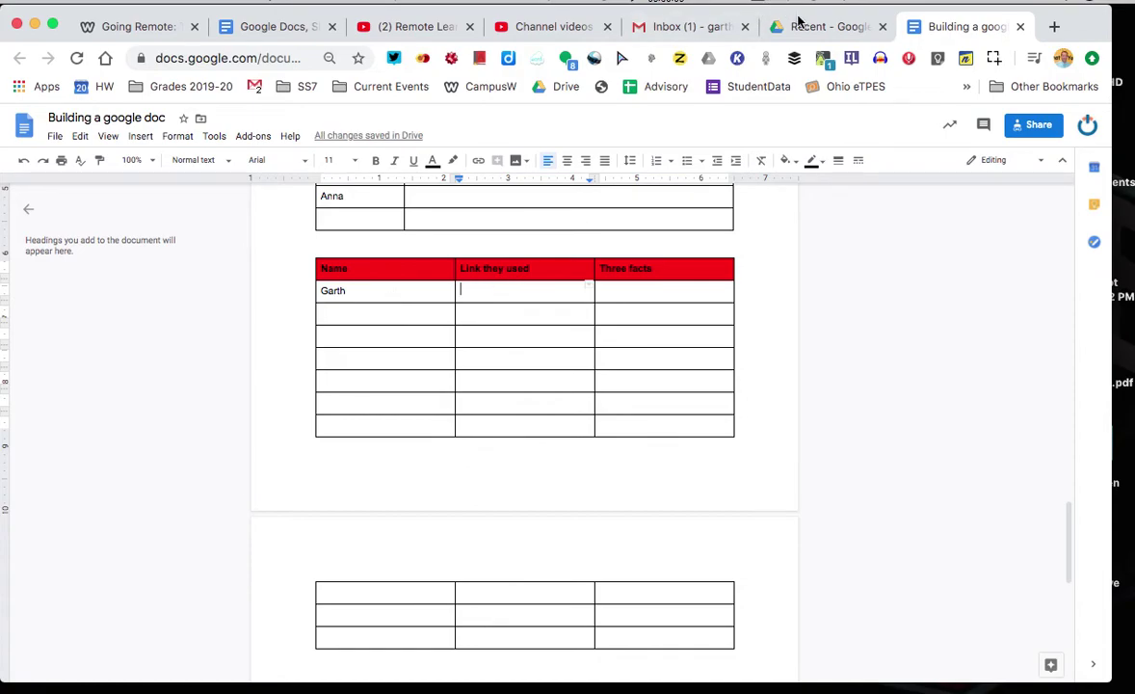
Paste the Britannica Crusades article link from 'Read this article' into Link they used.
scroll(729, 459, up, 5)
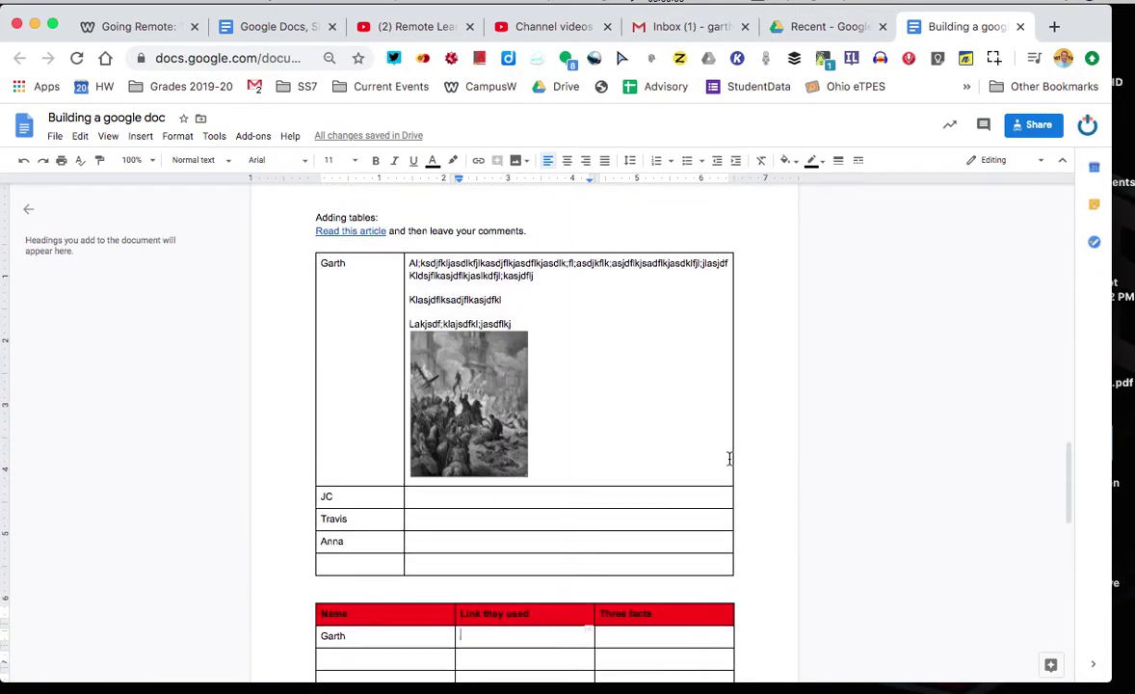
click(364, 243)
click(477, 267)
scroll(907, 463, down, 5)
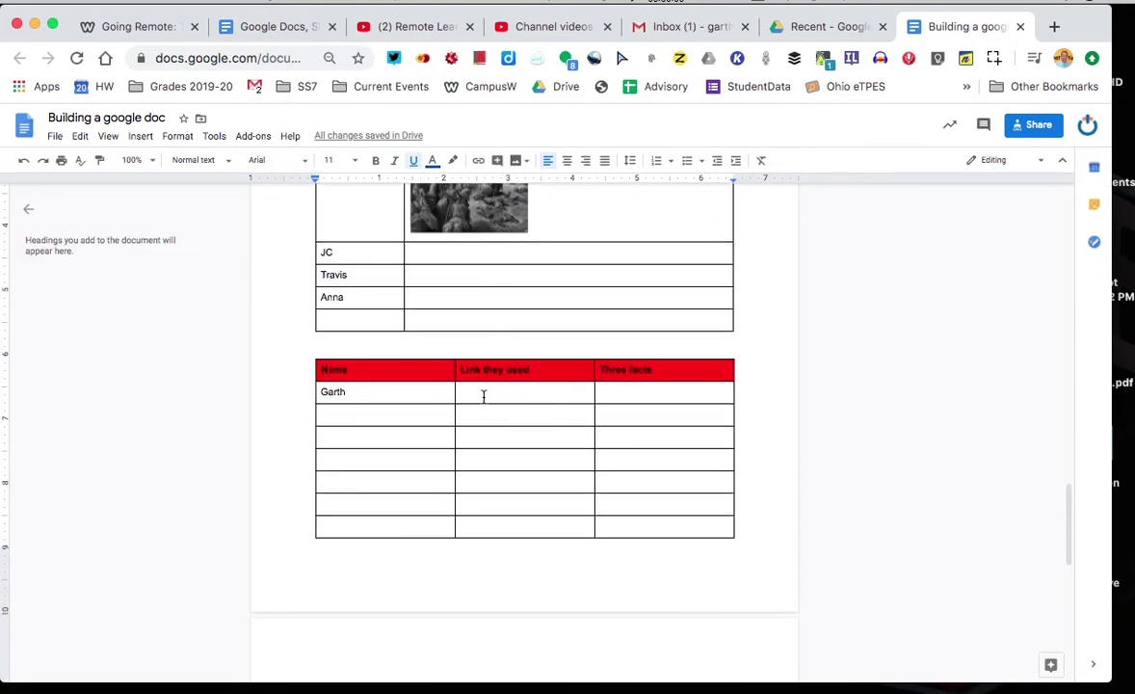
click(485, 396)
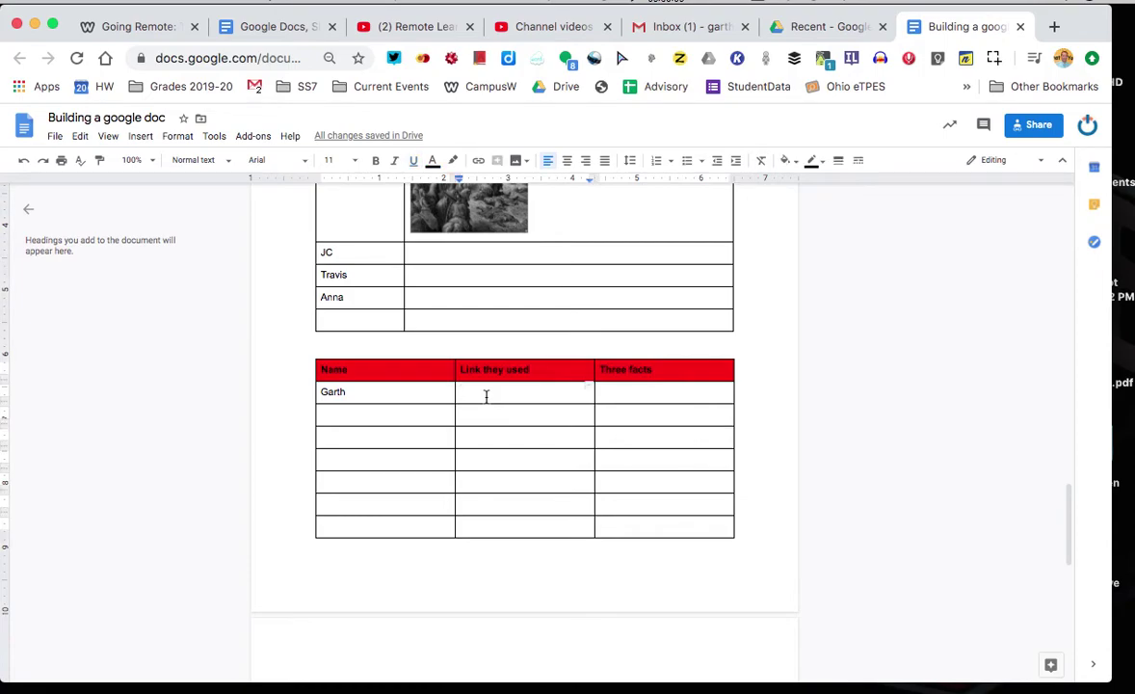
text(https://www.britannica.com/event/Crusades)
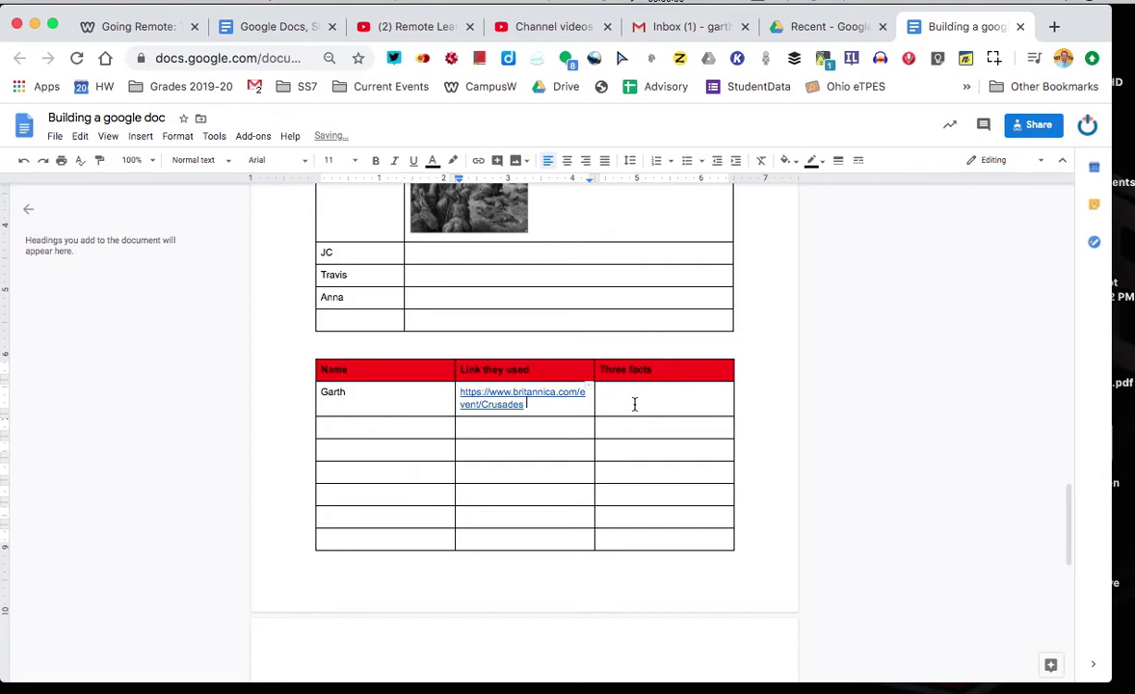
Type 'What when why' into the first row's Three facts cell.
click(634, 405)
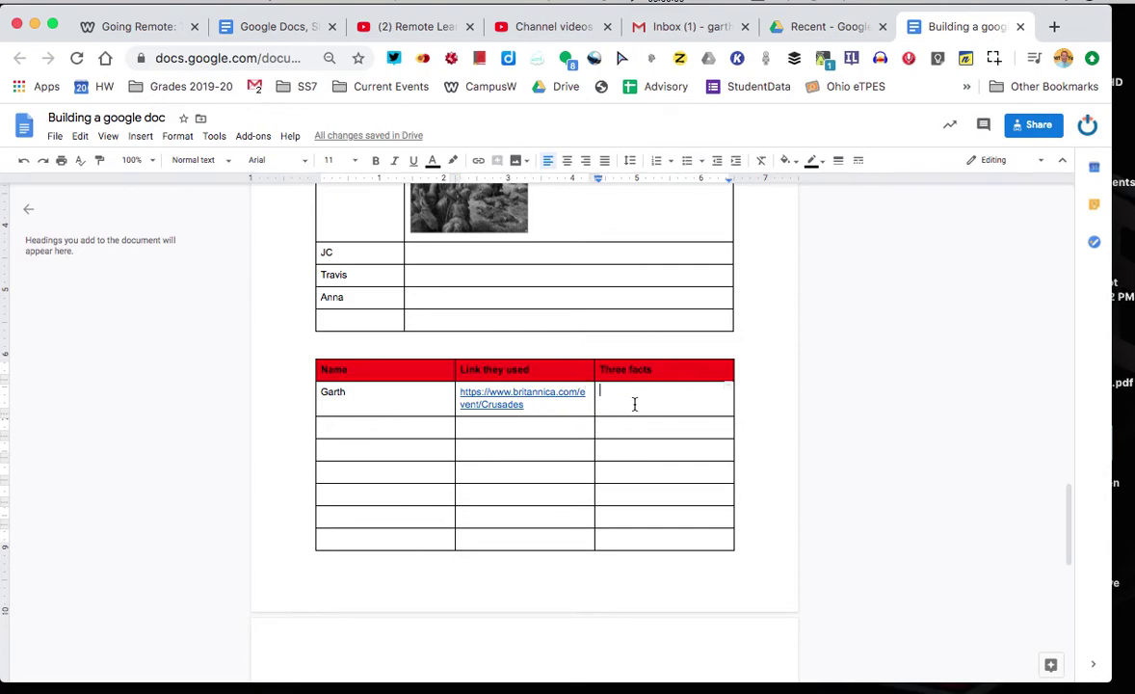
text(What )
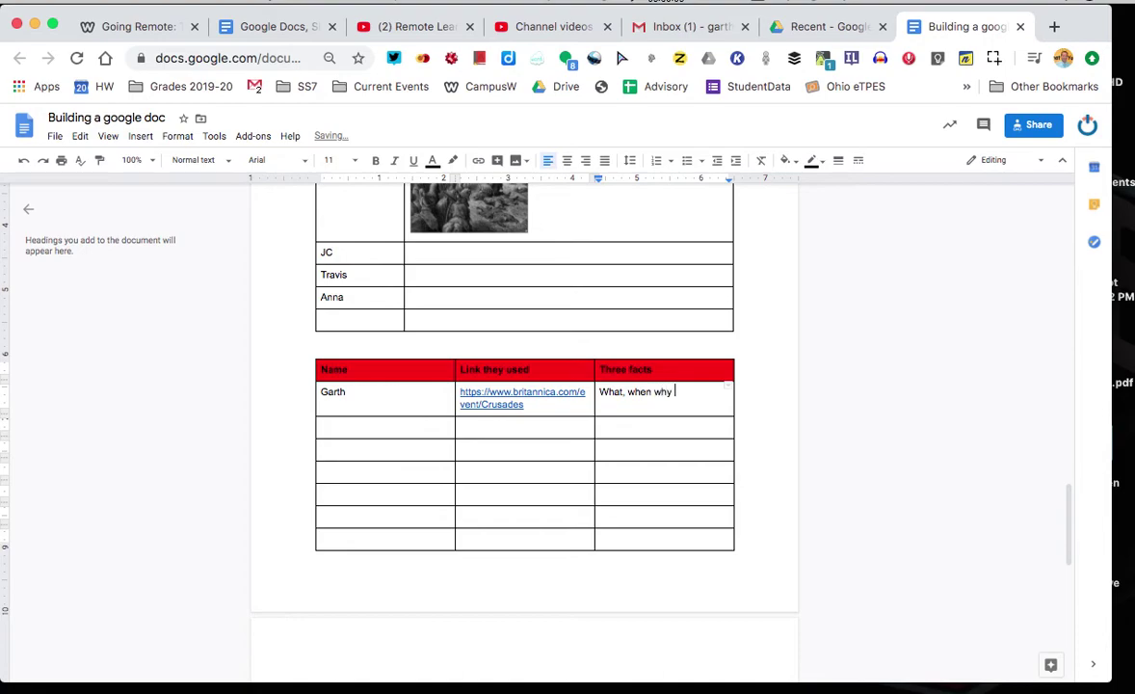
text( when why)
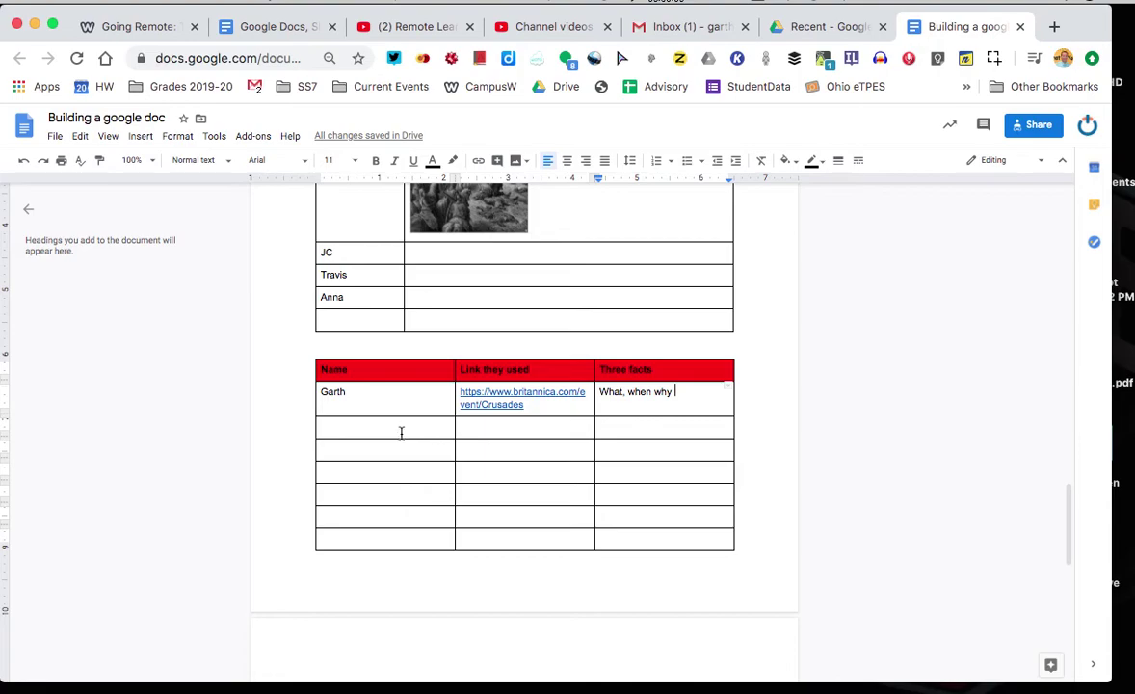
click(472, 430)
click(639, 430)
double_click(637, 430)
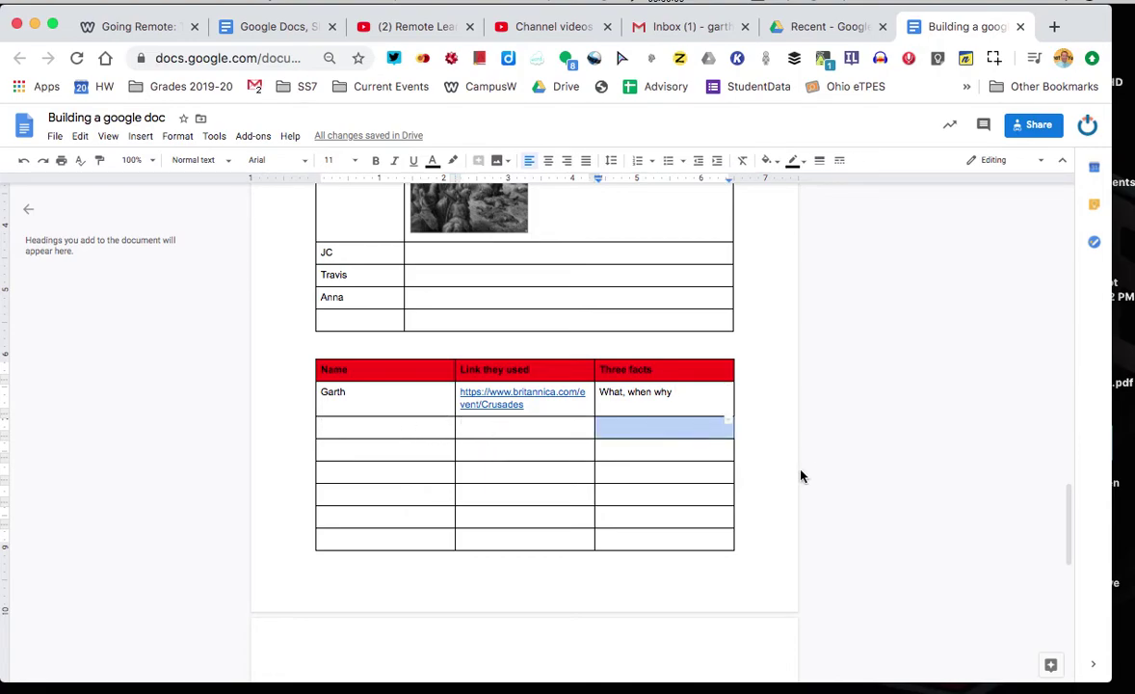
click(823, 477)
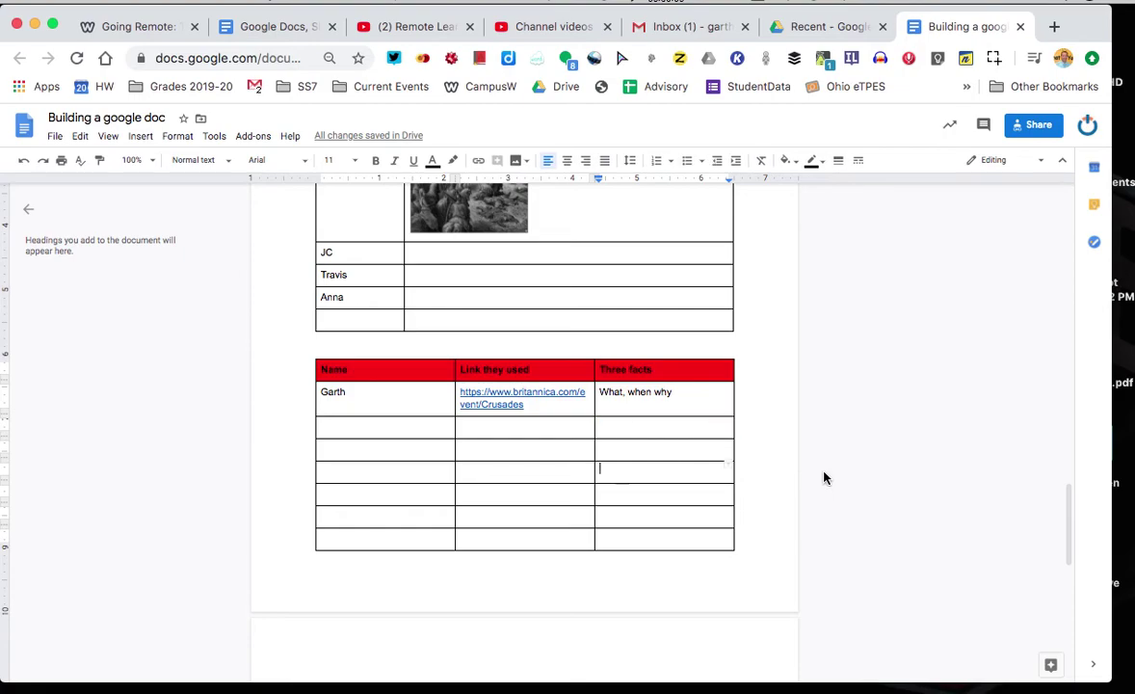
Fill every Name column cell below the red header with a yellow background.
scroll(824, 477, up, 3)
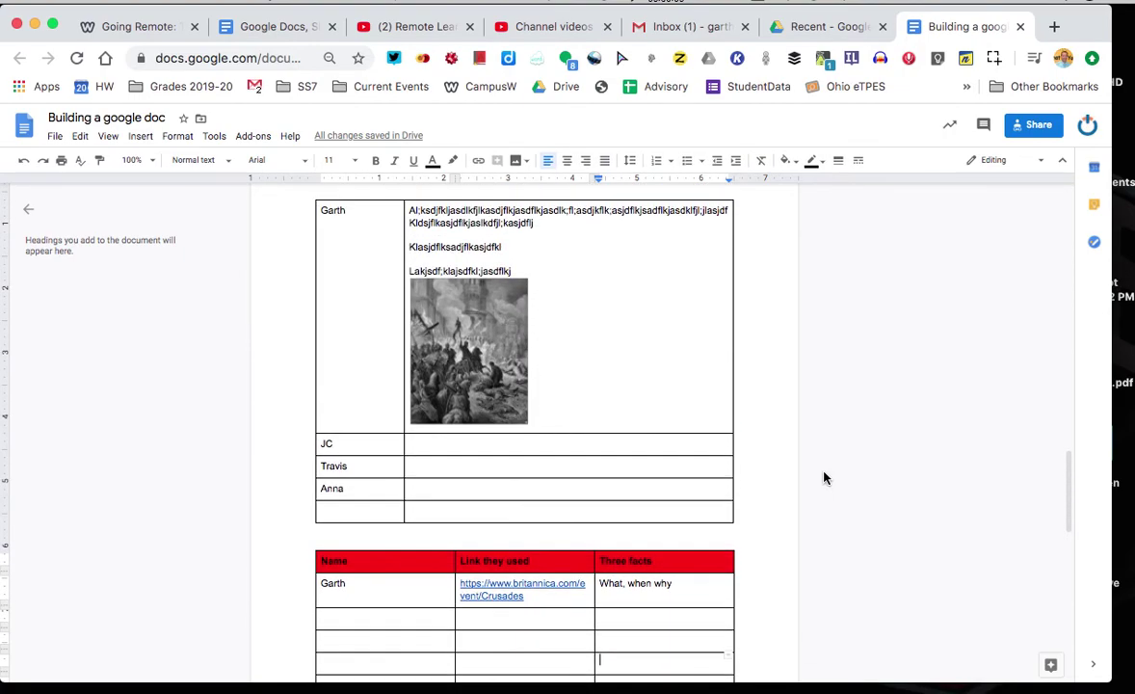
scroll(824, 477, down, 3)
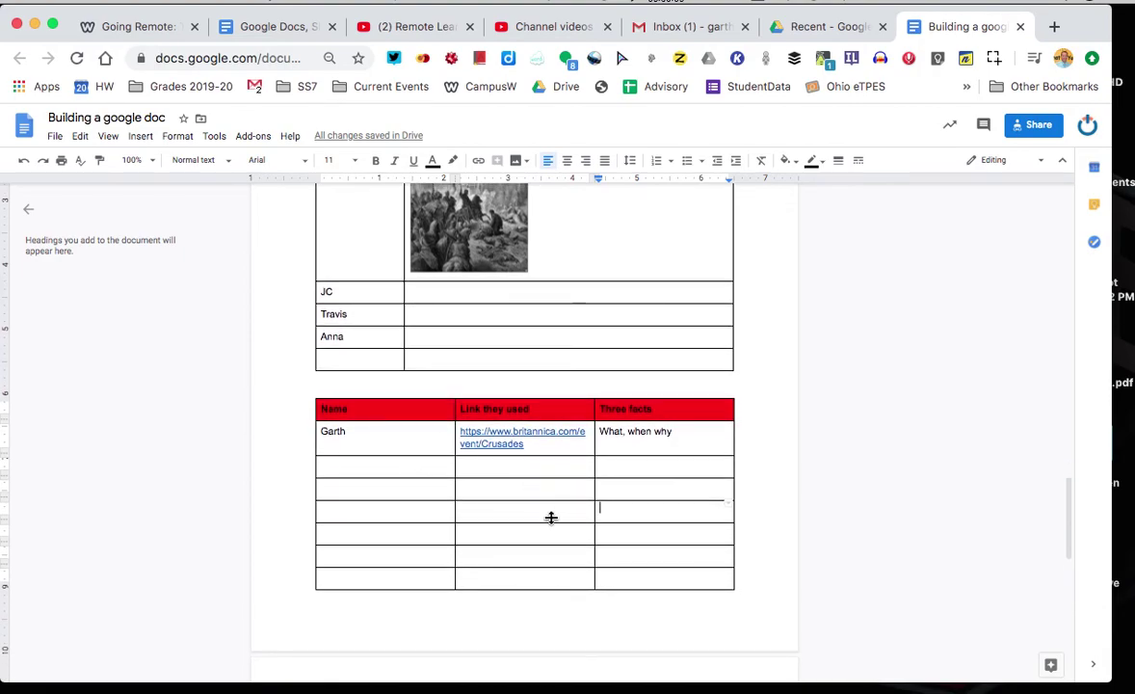
drag(406, 438, 405, 573)
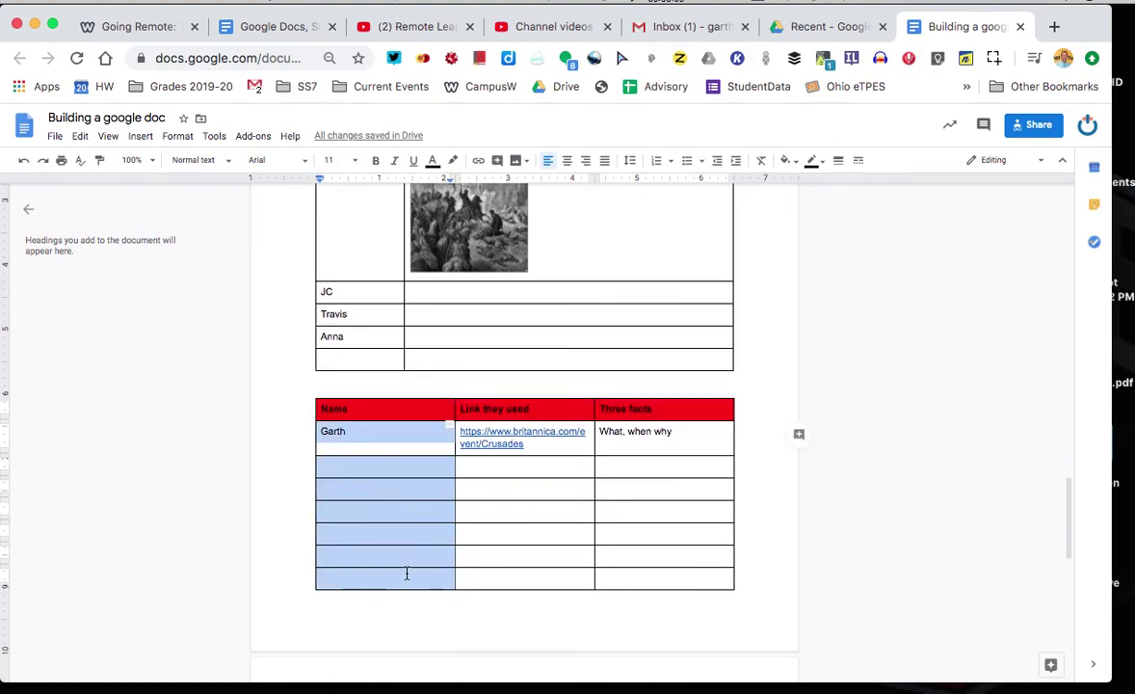
click(786, 161)
click(838, 229)
click(504, 536)
click(701, 512)
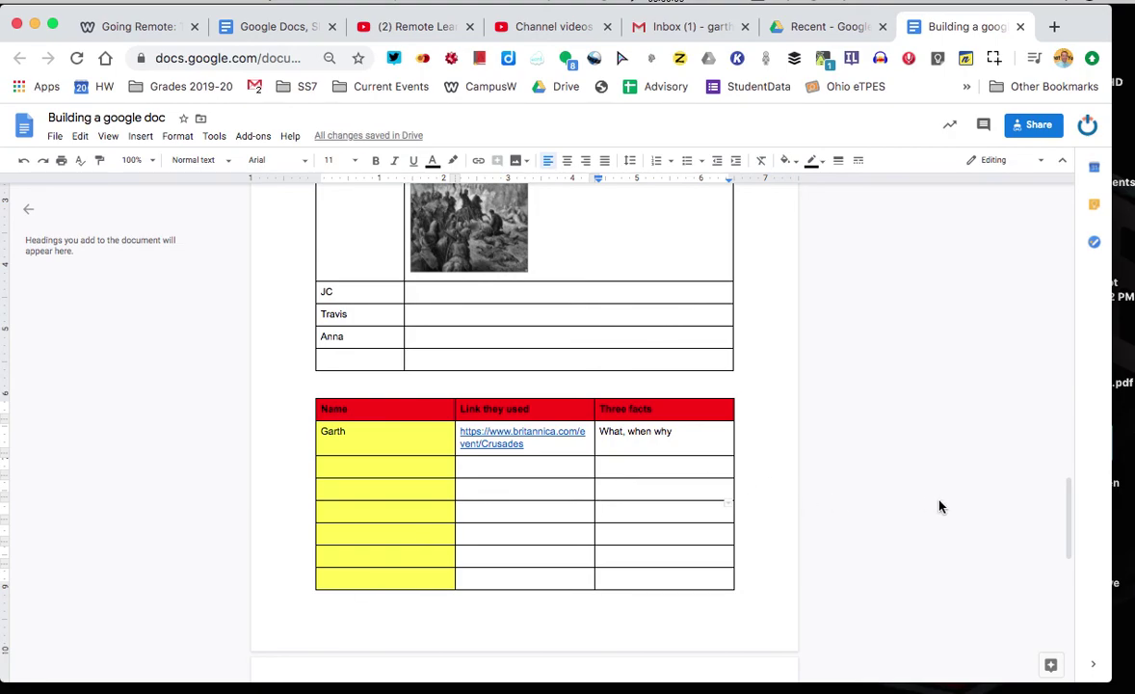
mouse_move(916, 675)
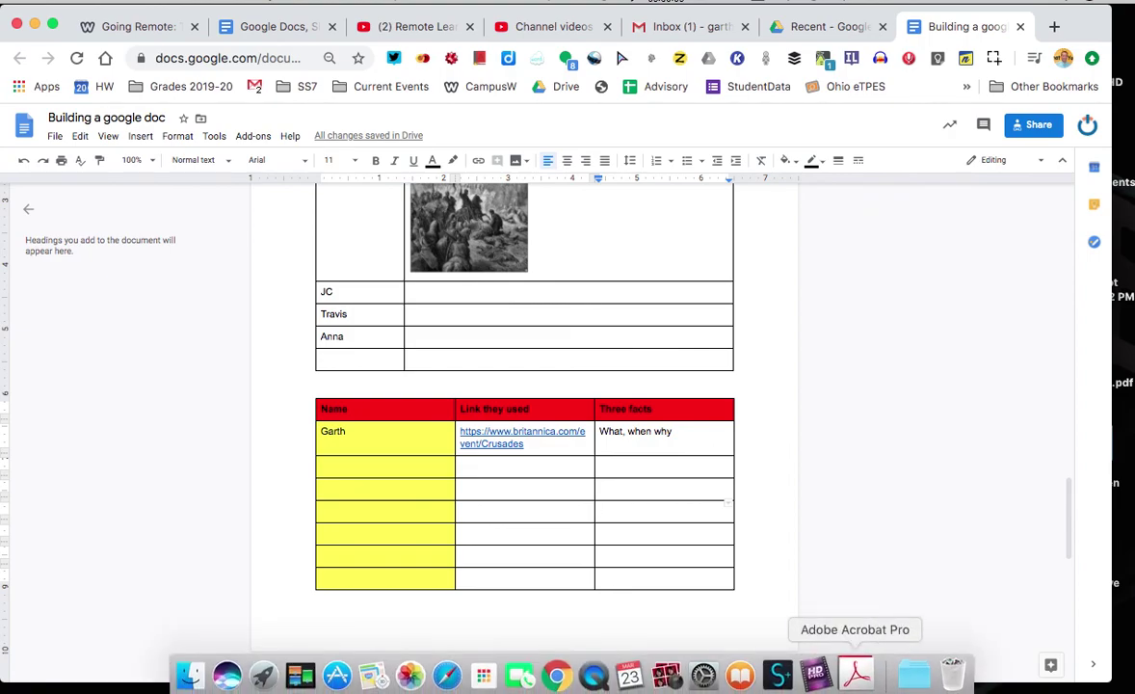